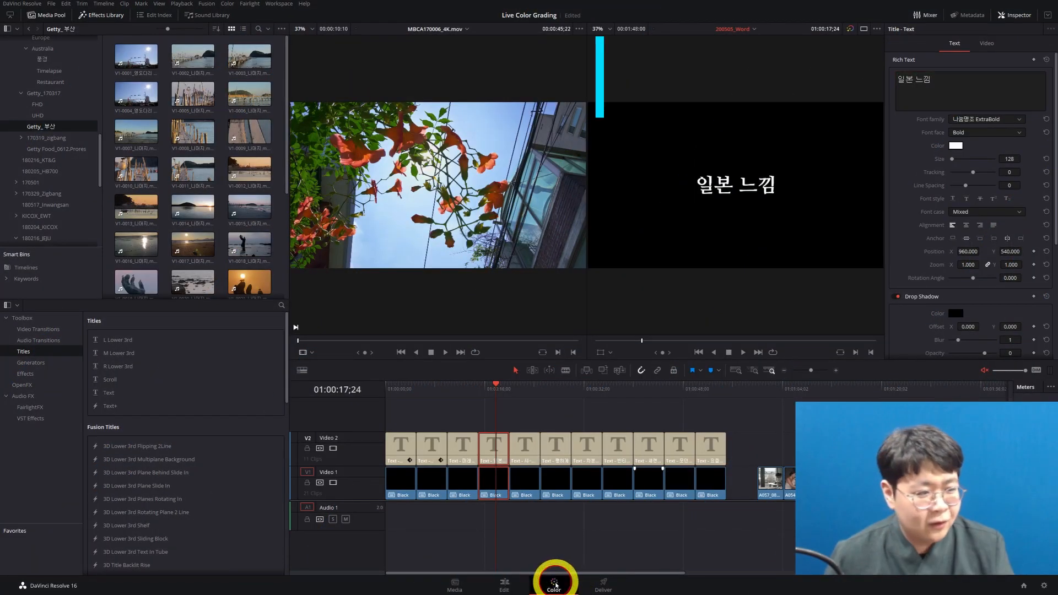
Step: Switch to the Color page and select the fourth title clip
left_click(554, 584)
left_click(177, 342)
left_click(208, 342)
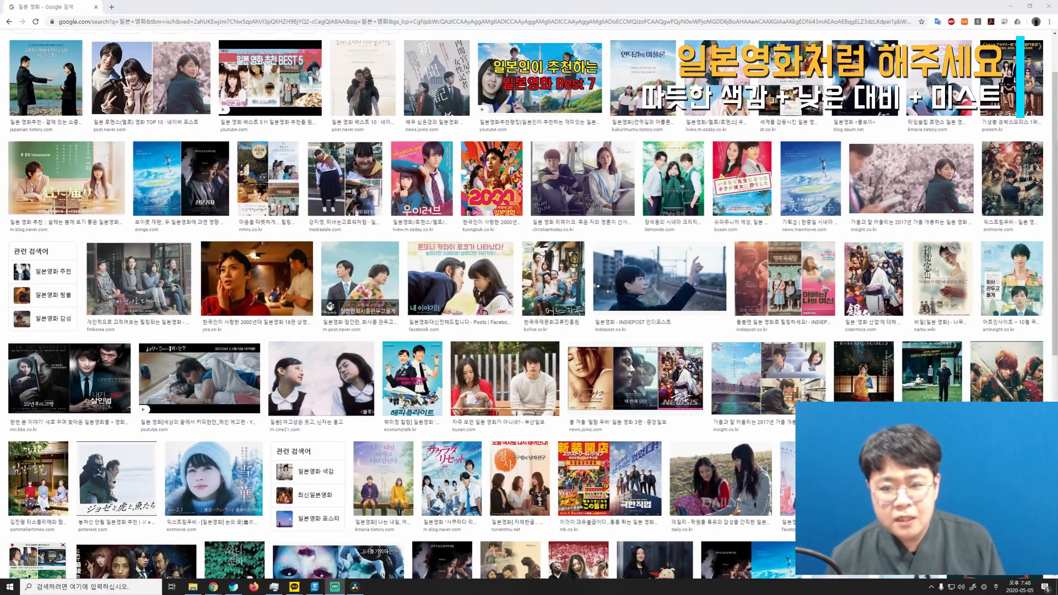
Step: Examine the color mood of Japanese film stills in the browser's image results for 일본 영화, previewing the cherry-blossom scene and the winter poster
scroll(551, 187, "up", 2)
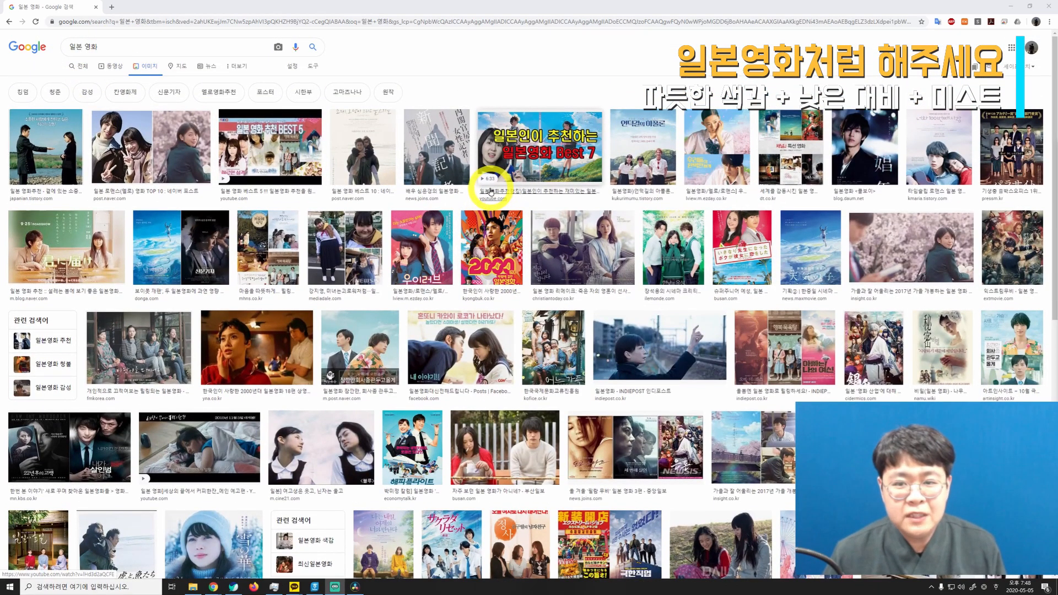
scroll(489, 191, "down", 10)
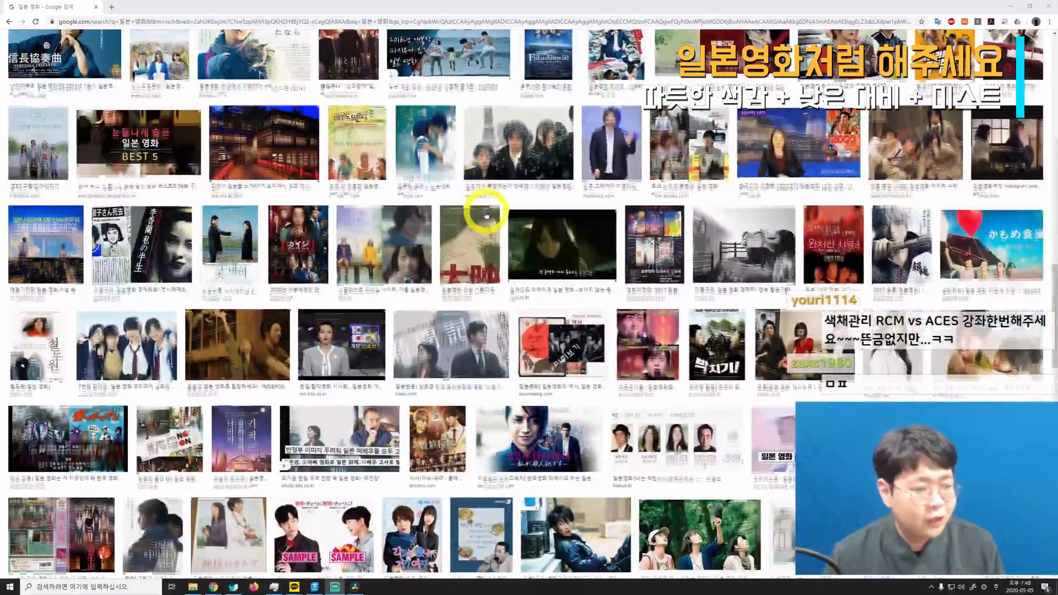
scroll(487, 215, "up", 10)
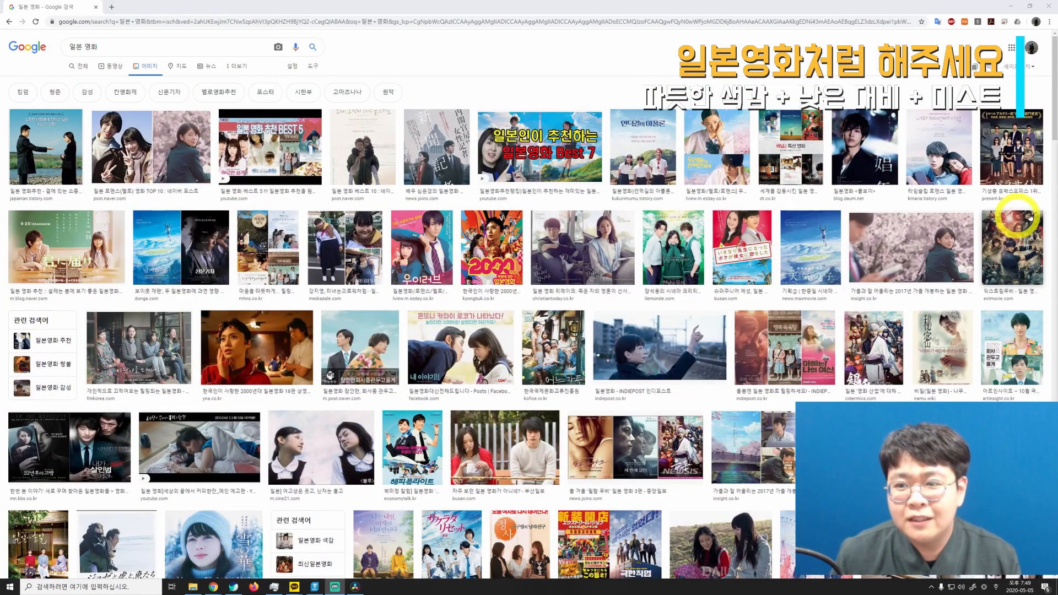
left_click(920, 243)
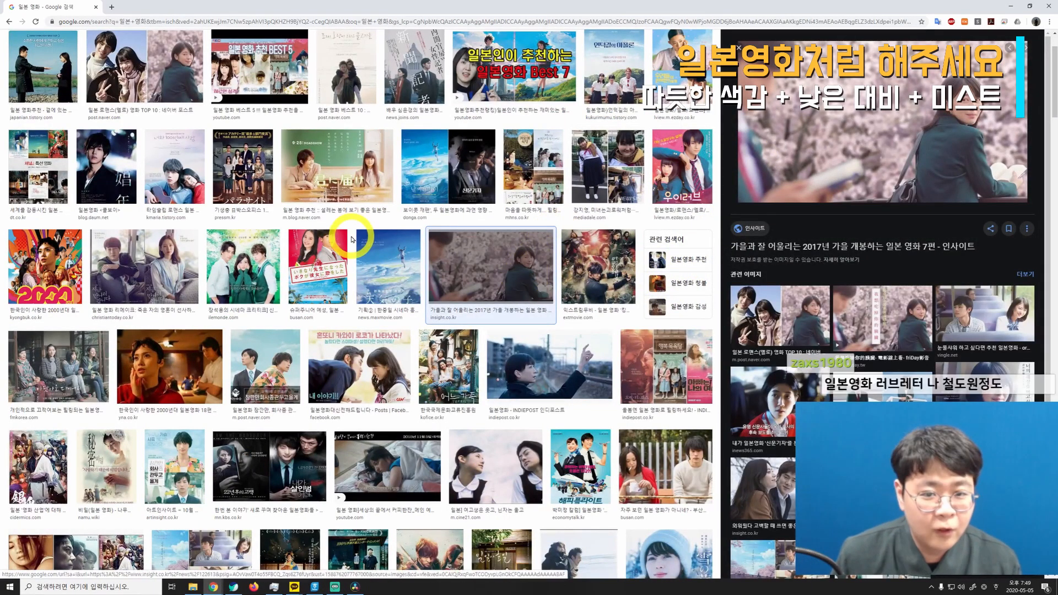
scroll(351, 242, "up", 2)
scroll(352, 294, "down", 4)
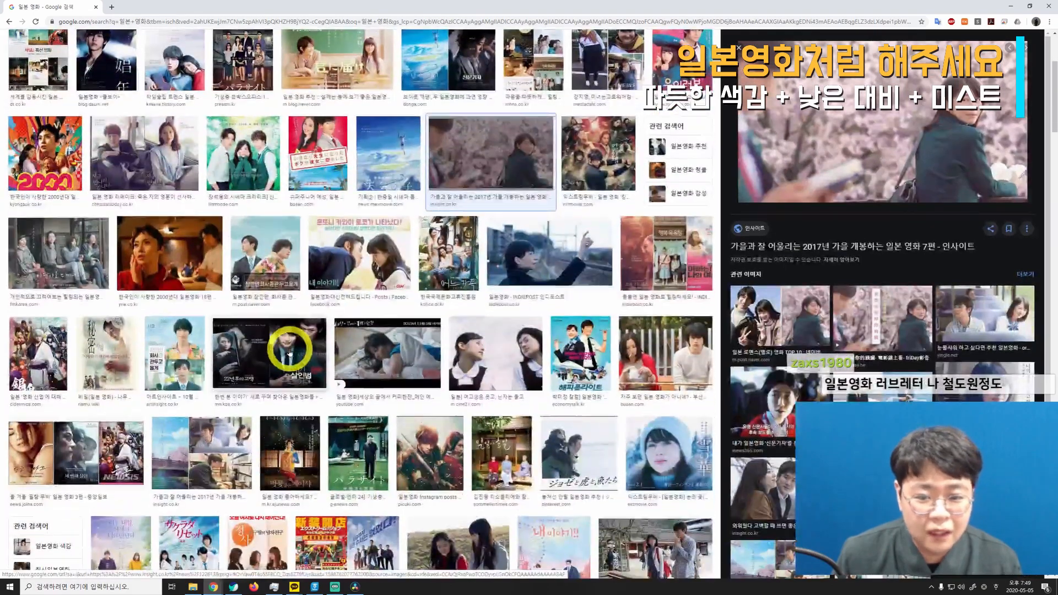
left_click(663, 455)
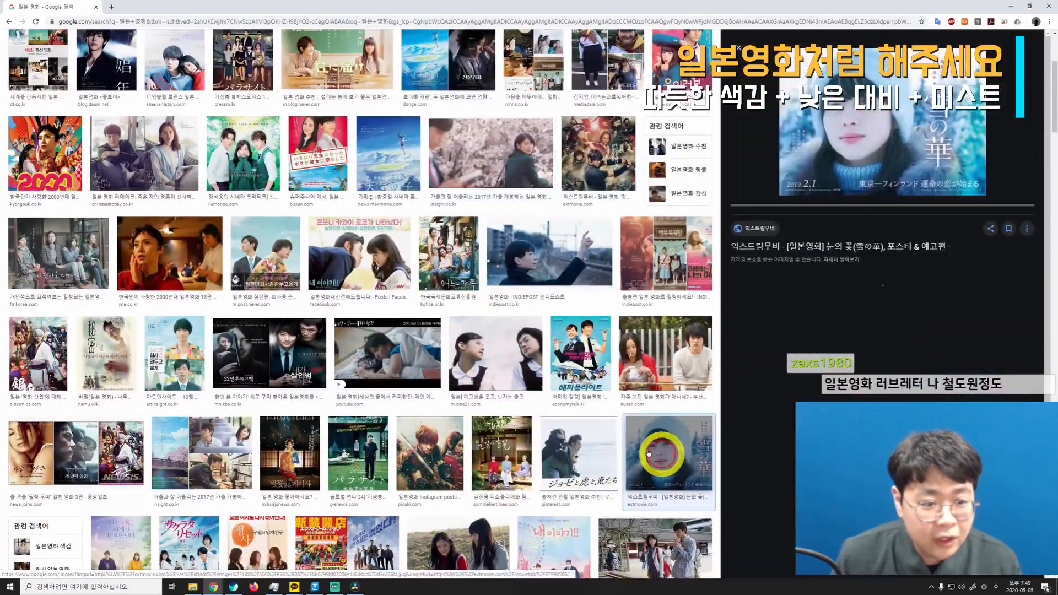
scroll(313, 330, "down", 2)
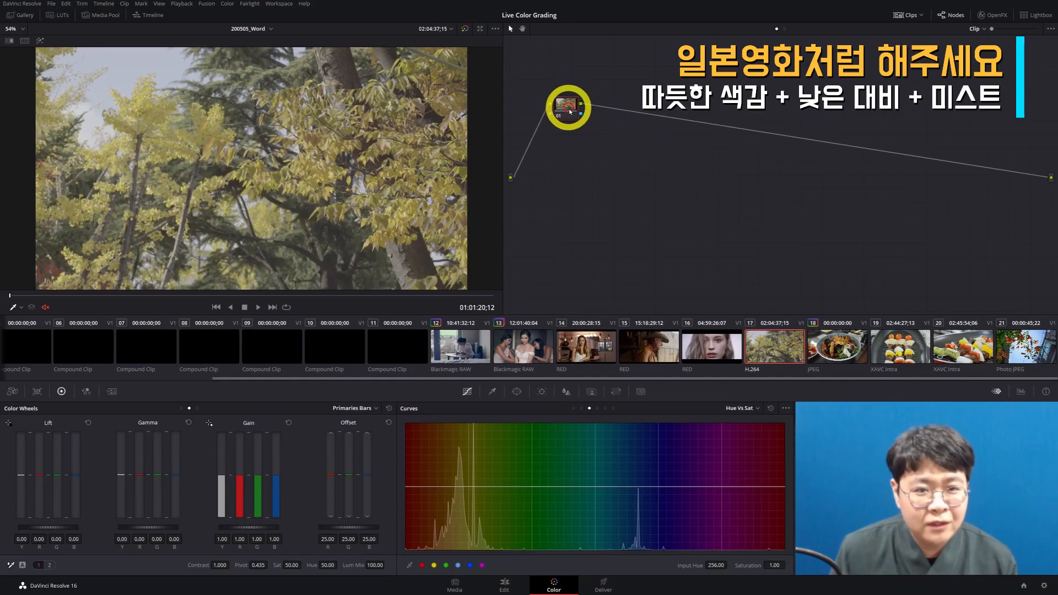
Step: Balance the autumn tree clip against the scopes with lift -0.08, gamma 0.10 and gain R 1.03, G 0.94, B 1.01, then append a serial node
key("ctrl+shift+w")
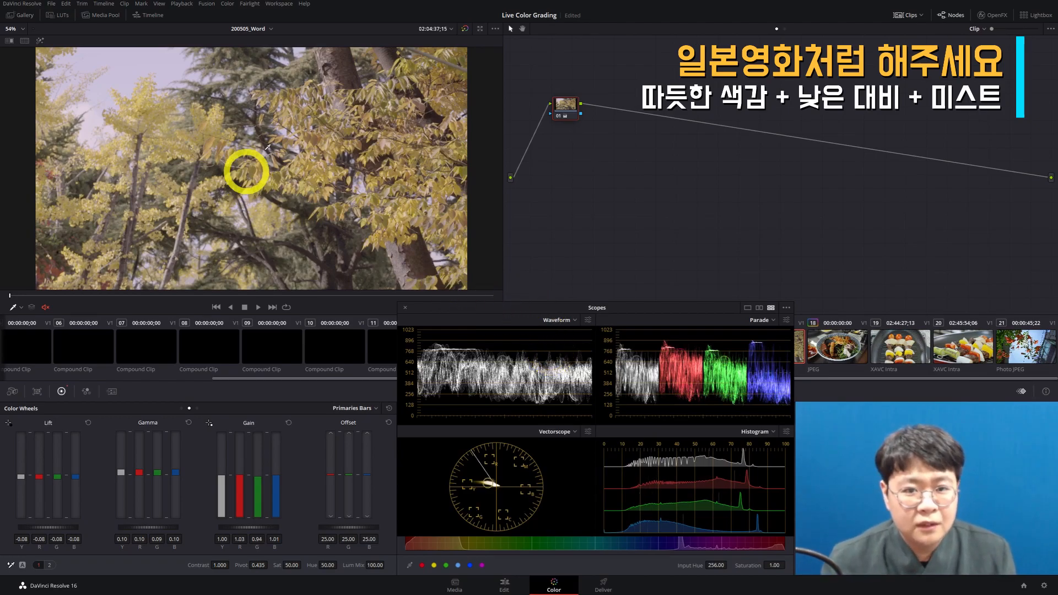
key("alt+s")
key("ctrl+shift+w")
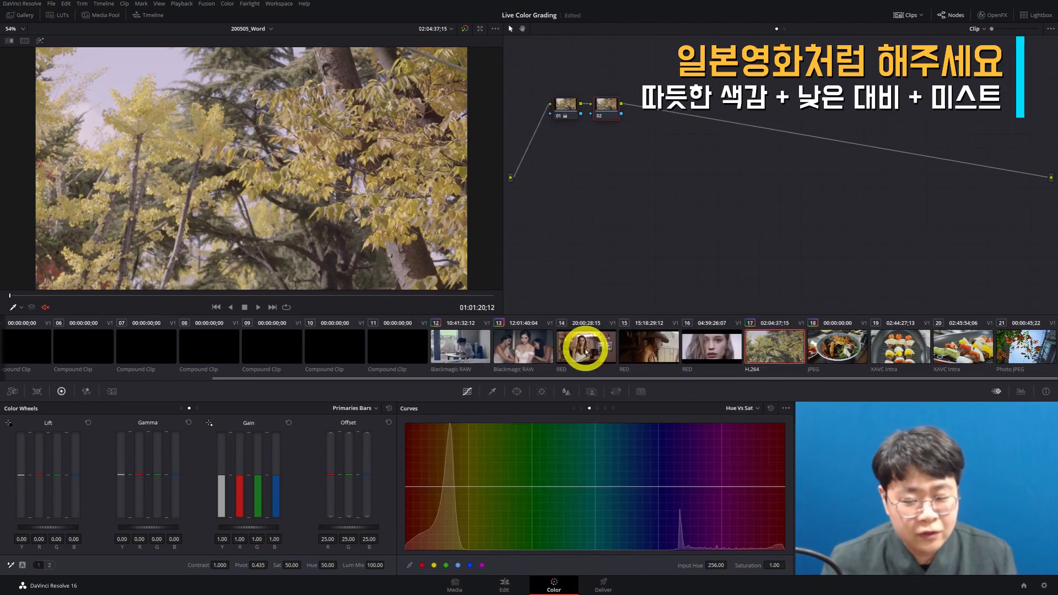
Step: Apply Mist blur on the second node with radius 0.29, scaling 0.55 and mix 22
left_click(564, 391)
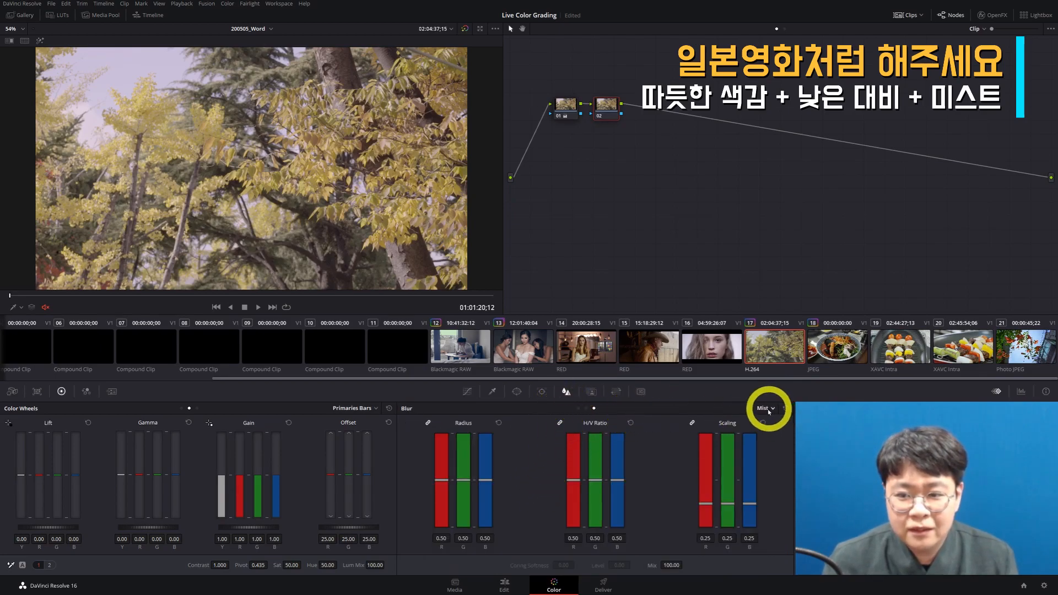
left_click_drag(433, 509, 441, 499)
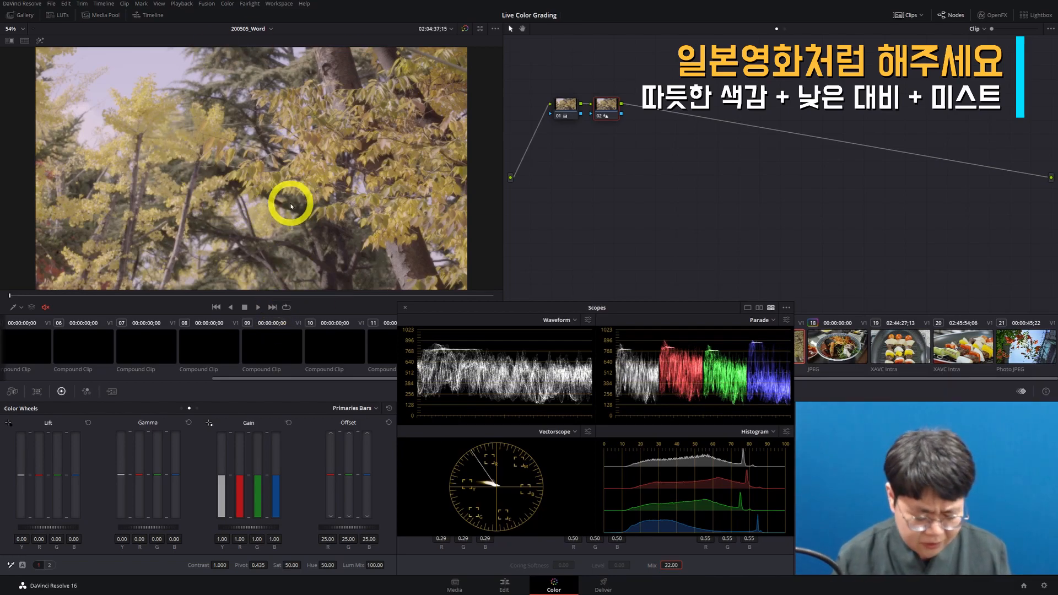
Step: Add a third serial node with gamma R 0.01, G 0.01, B -0.03 and compare the image with all grades bypassed
key("alt+s")
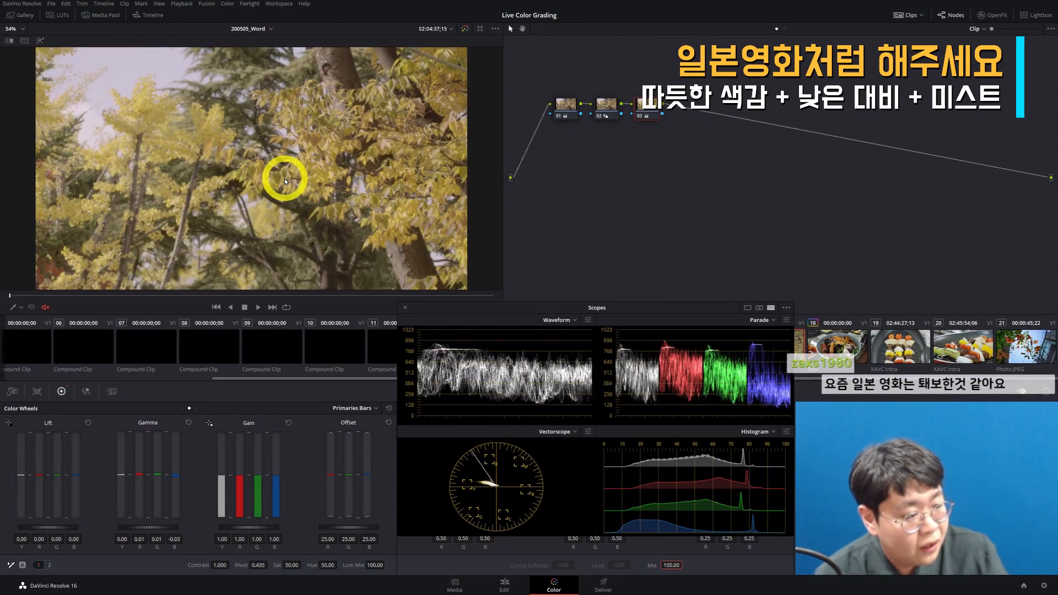
key("shift+d")
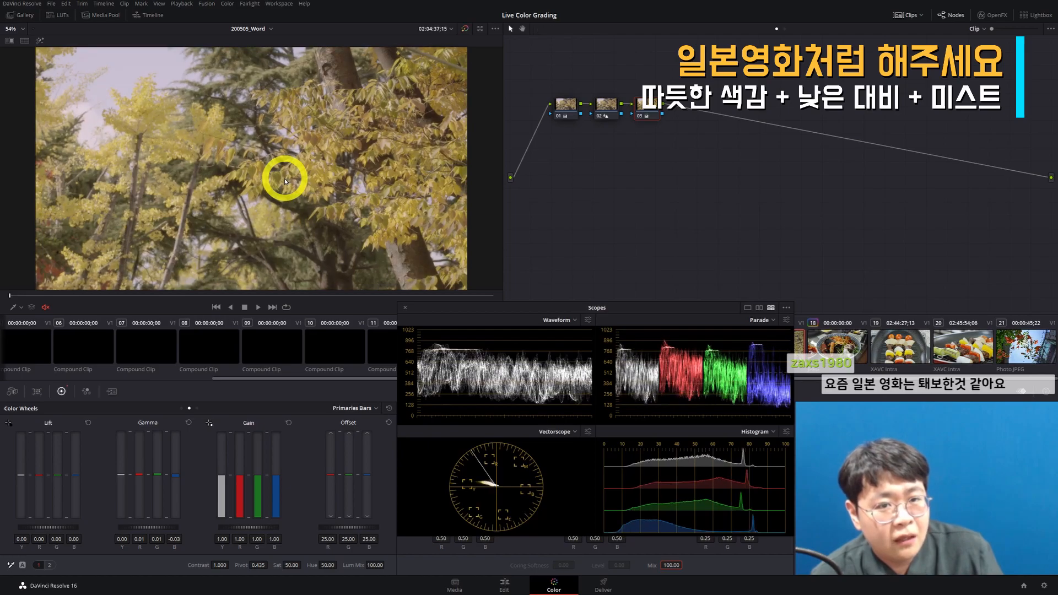
key("shift+d")
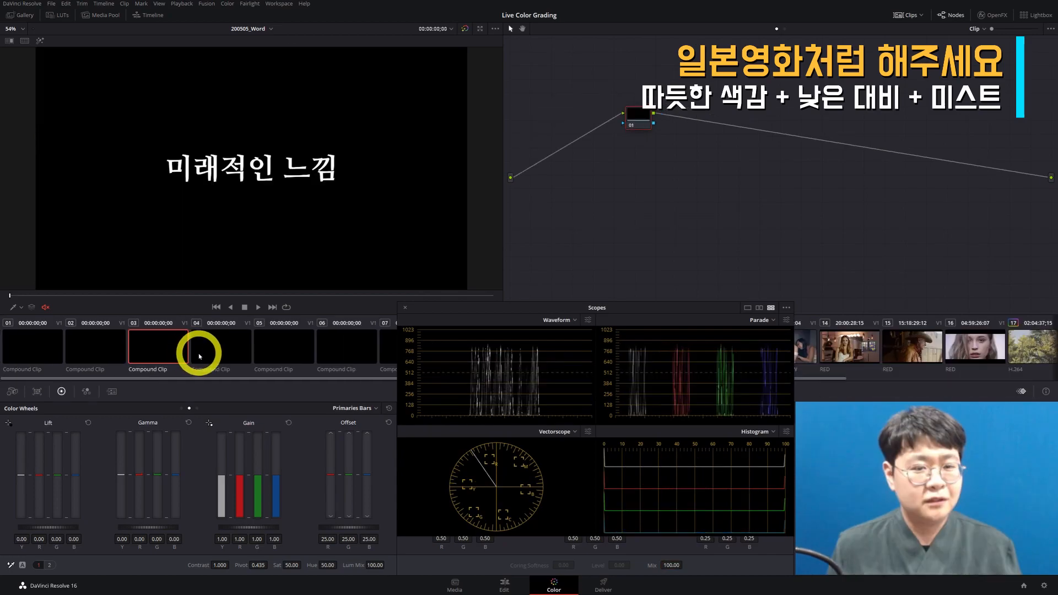
Step: Add the numbered lines "1. 채도는 높여달라", "2. 대비를 높여달라" and "3. 샤픈 걸어줘" to the "샤~하게, 화~하게 Feat. 쨍하게" title on the Edit page
left_click(199, 356)
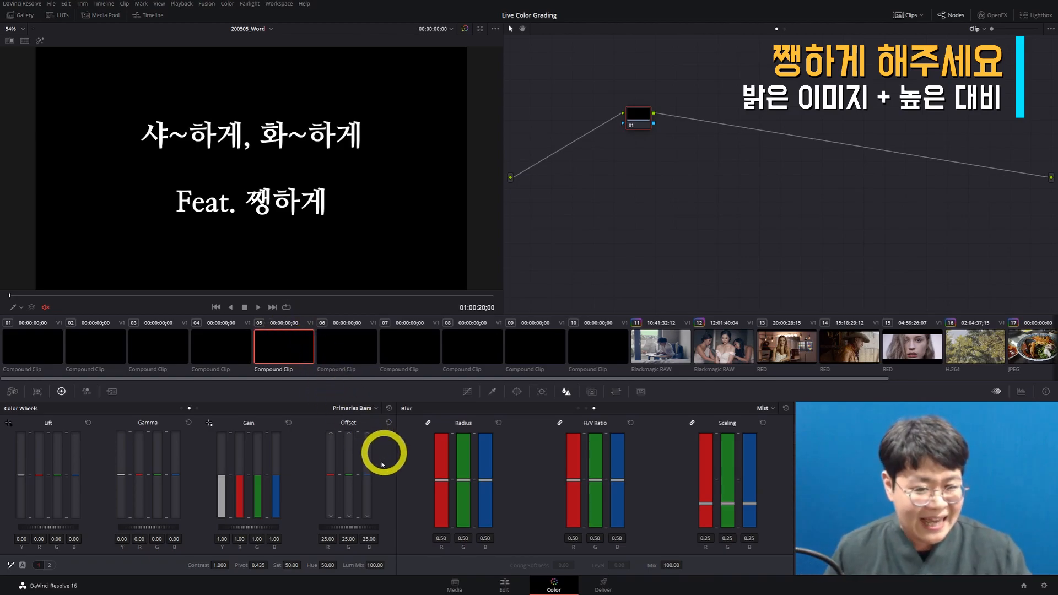
left_click(504, 584)
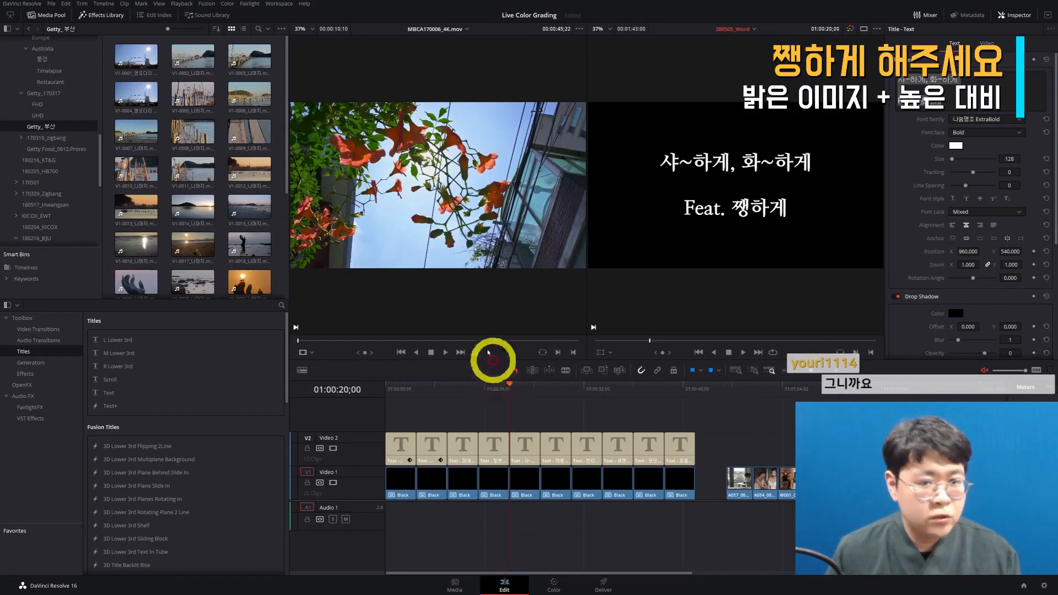
left_click(966, 97)
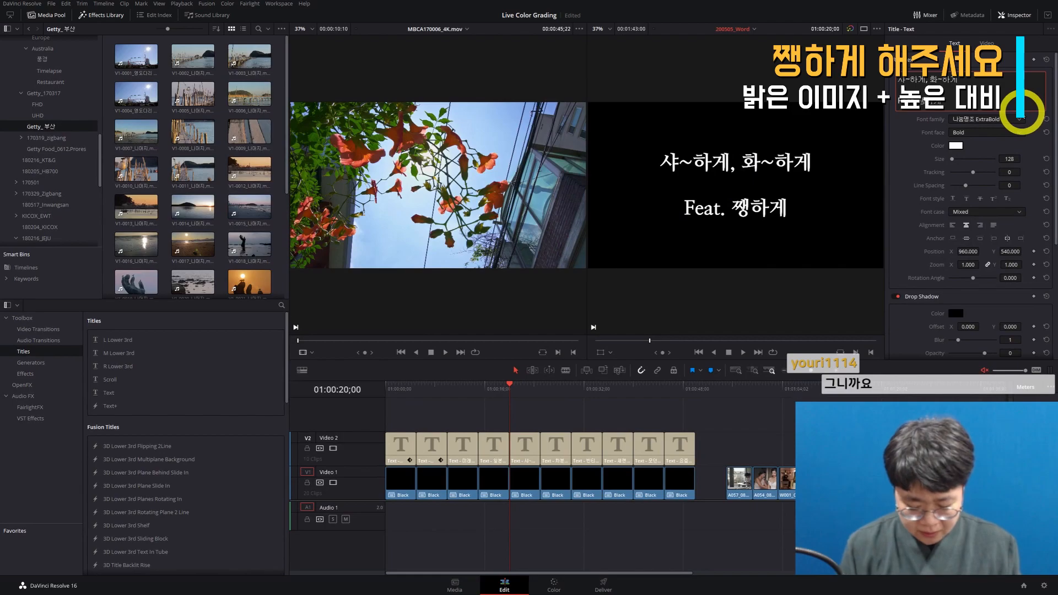
key("BackSpace")
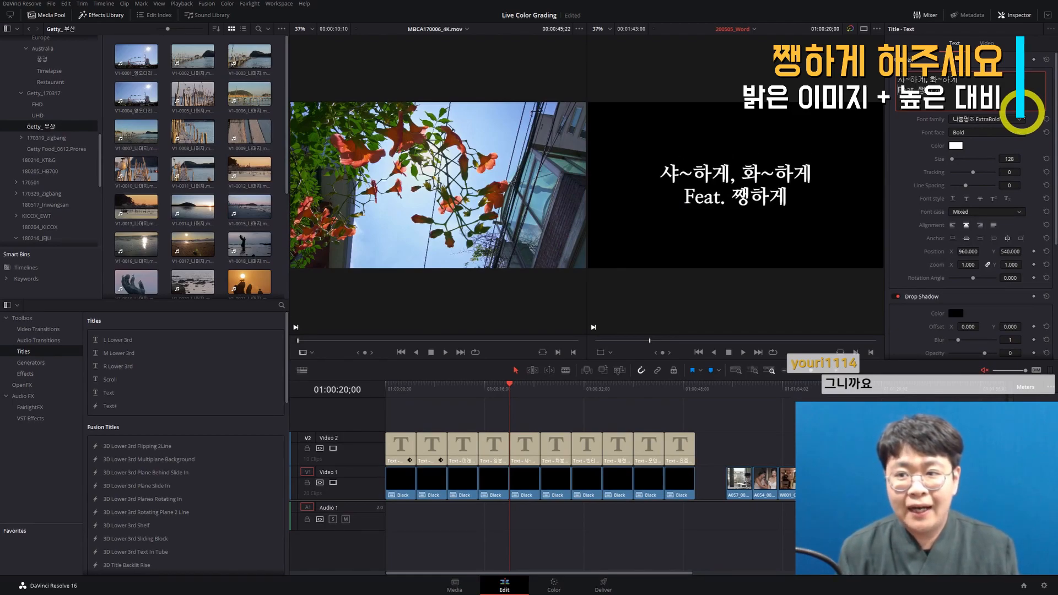
key("Return")
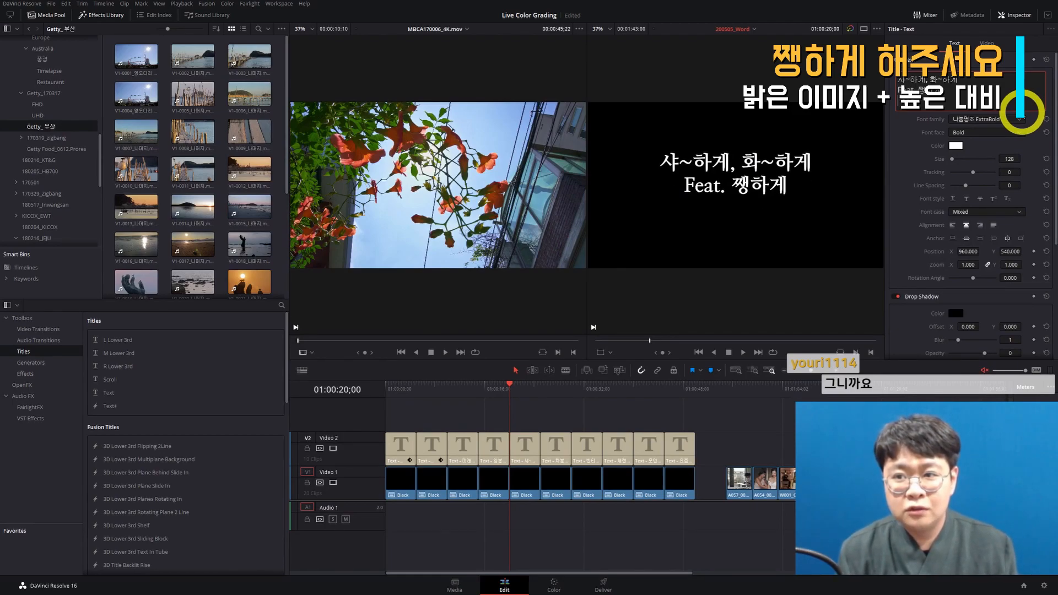
key("Return")
type("1. 채도는 높여달라")
key("Return")
type("2. 대비를 높여달라")
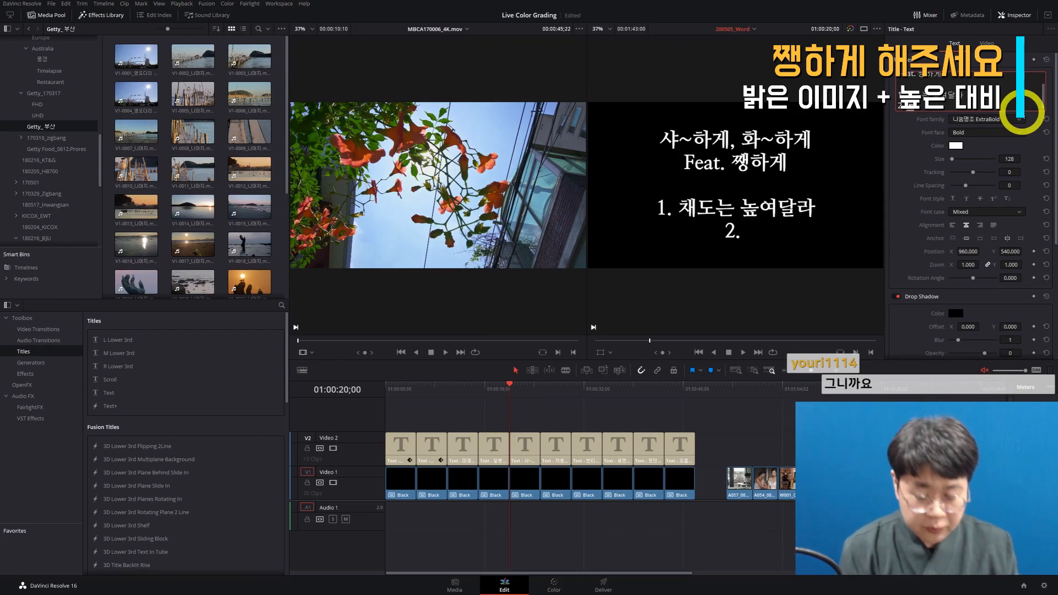
key("Return")
type("3.")
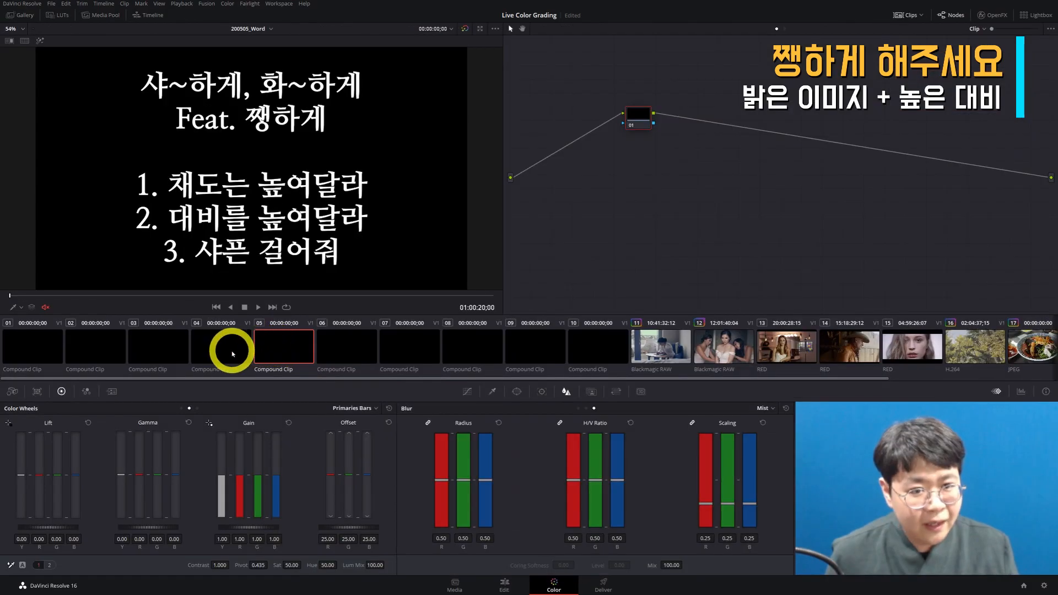
Step: Strike through the title's first line "샤~하게, 화~하게" and return to the Color page
left_click(282, 351)
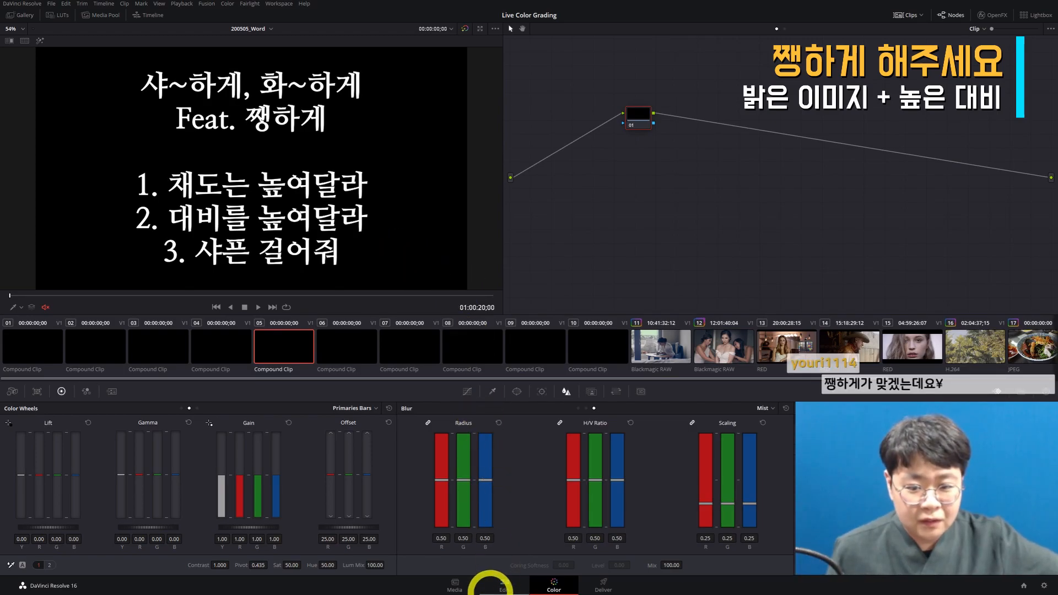
left_click(503, 584)
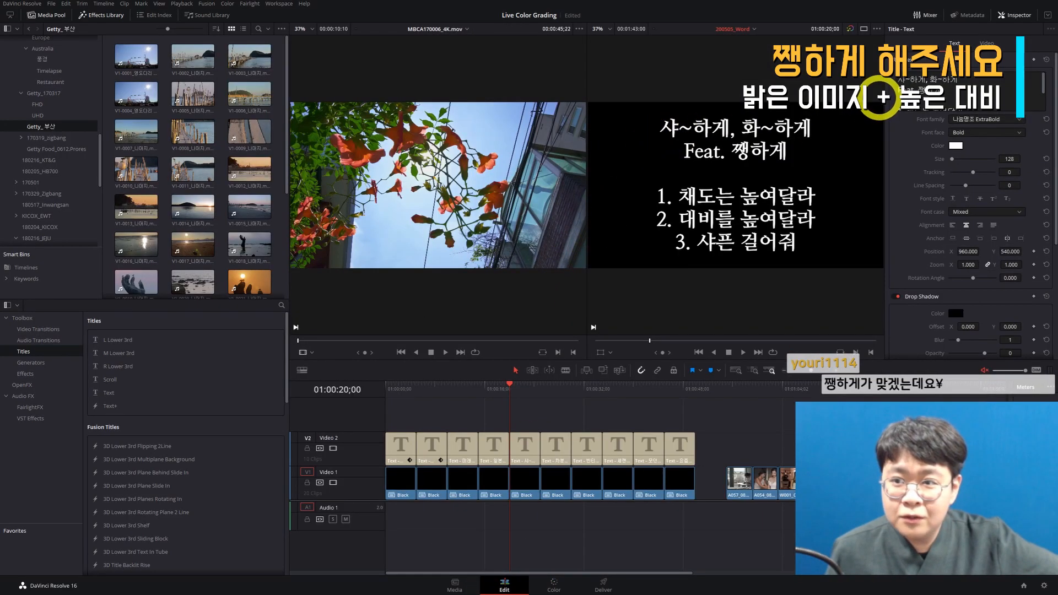
key("shift+6")
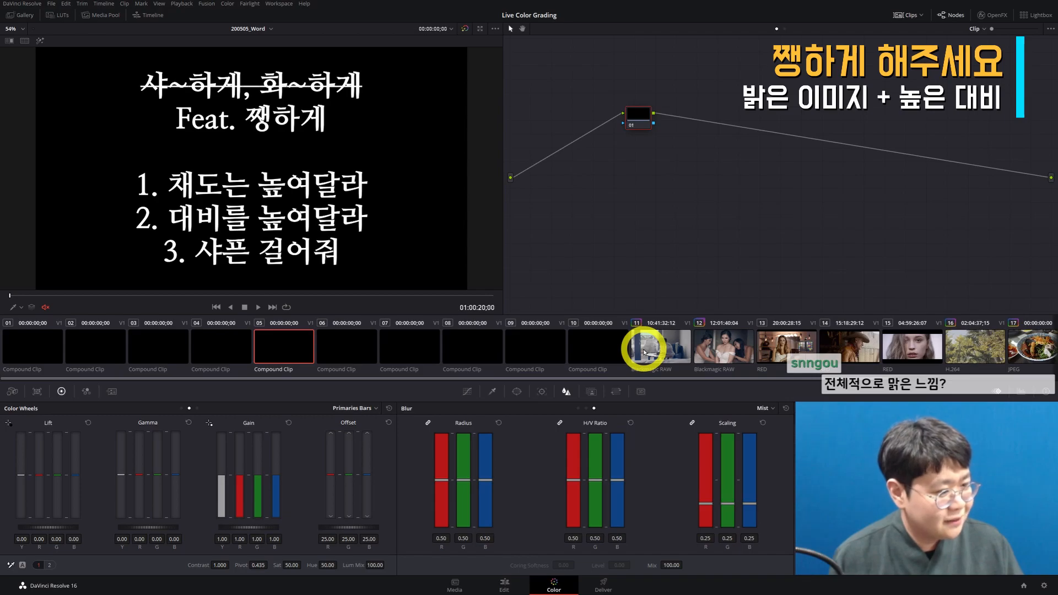
Step: Regrade the clip of the woman writing at a table for a punchy look, with contrast 1.288, pivot 0.165 and saturation 78.80 on node 02
scroll(645, 352, "down", 3)
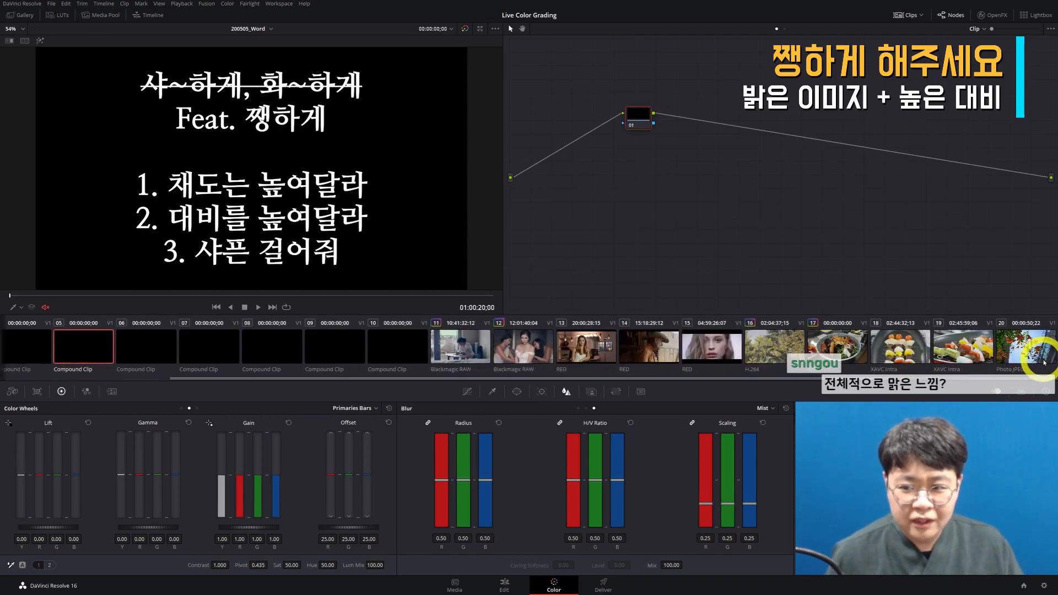
left_click(1025, 346)
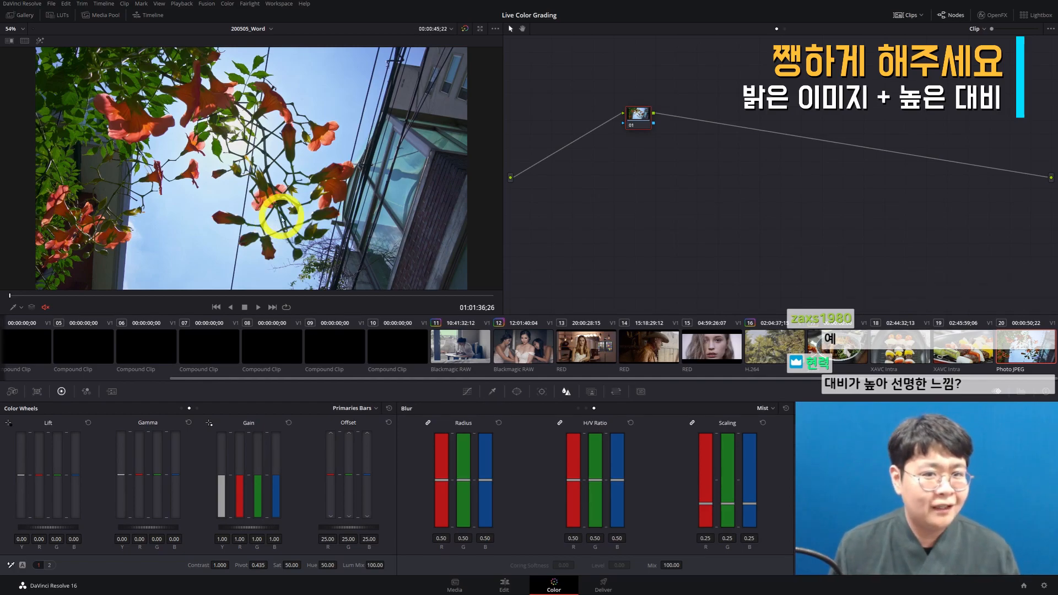
left_click(473, 342)
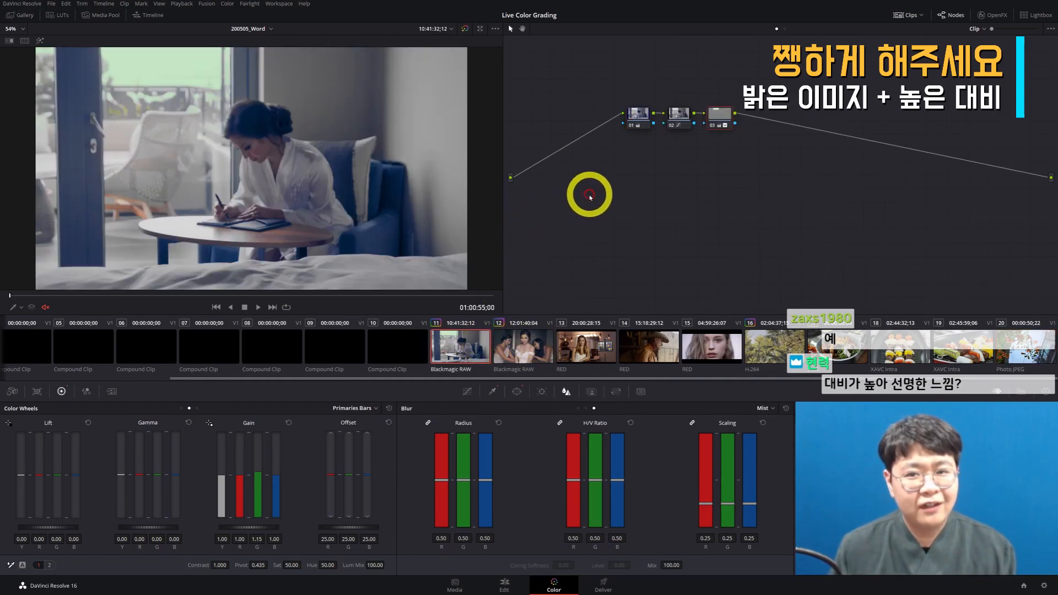
key("ctrl+shift+w")
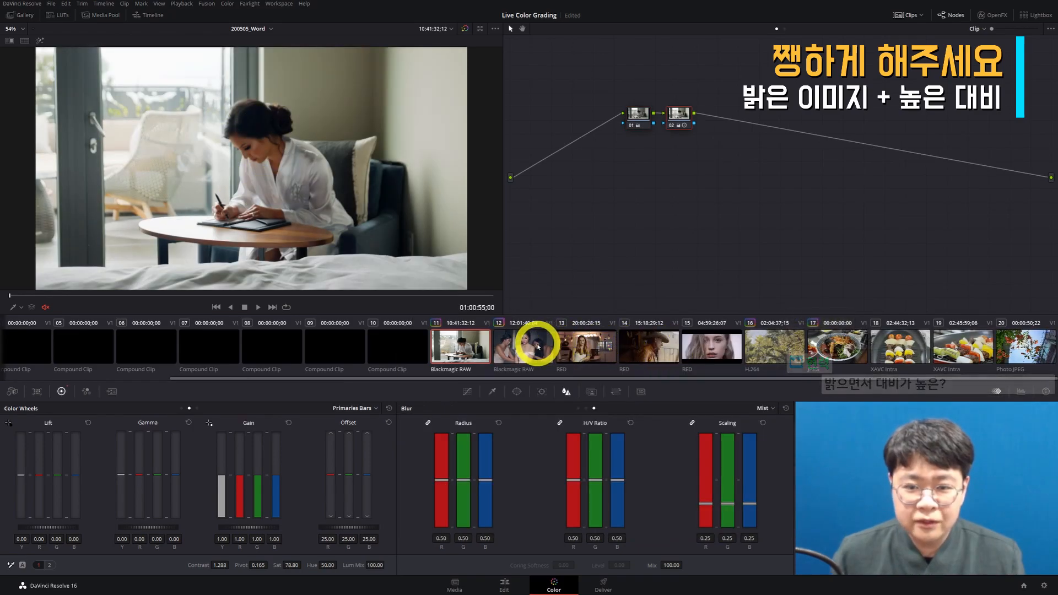
Step: Raise the contrast of clip 18, the overhead shot of skewers in the grill pan
left_click(969, 348)
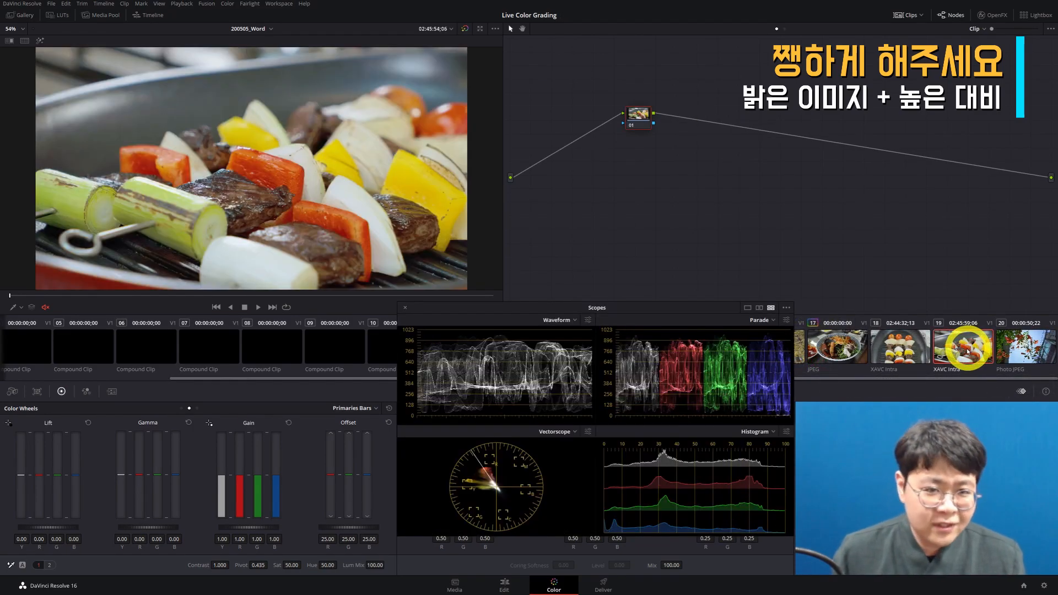
left_click(899, 351)
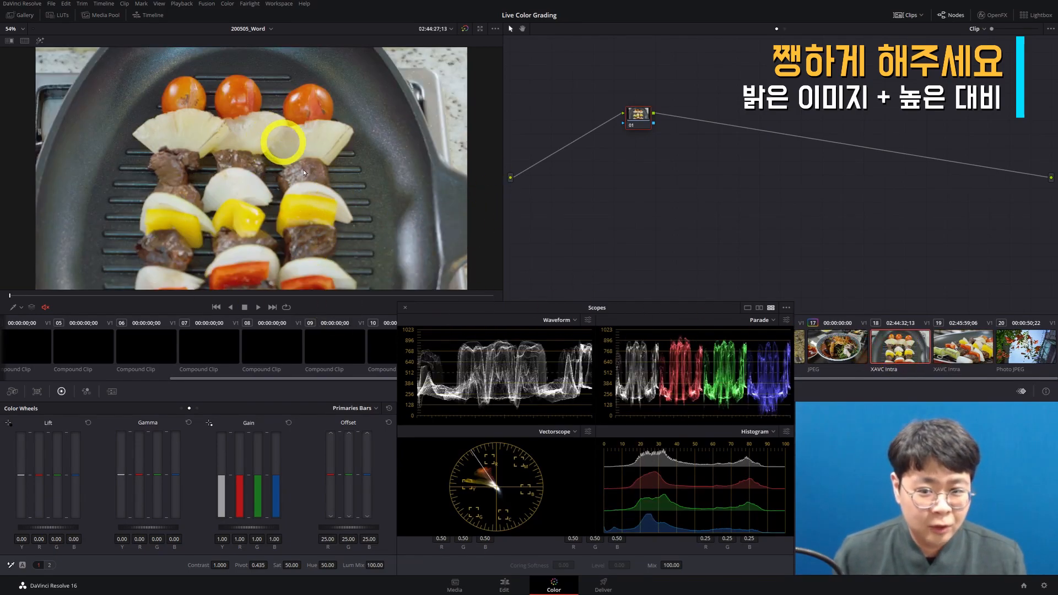
left_click_drag(220, 565, 278, 565)
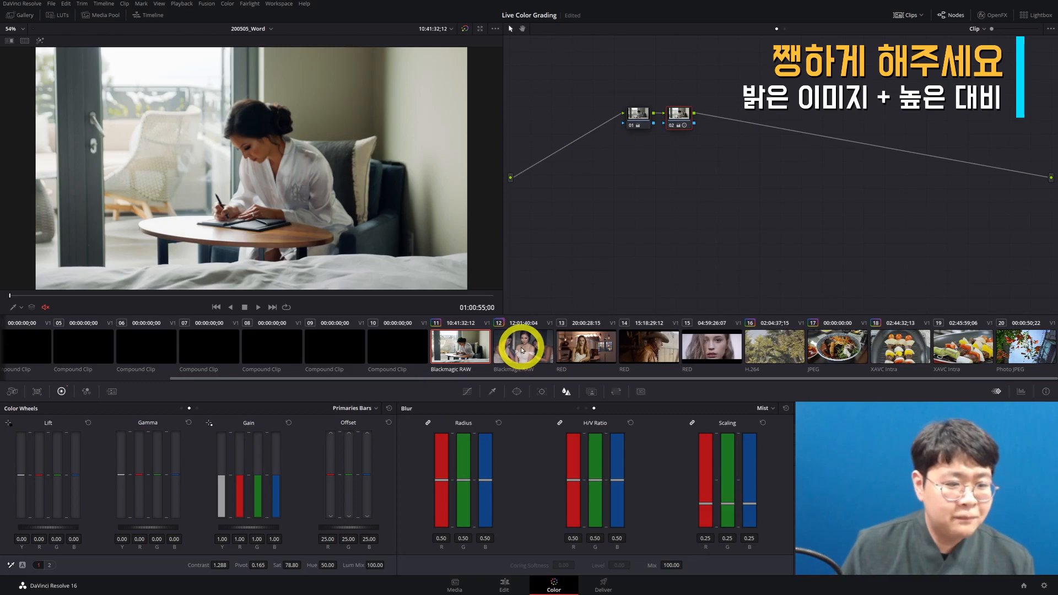
Step: Reset all grades and nodes on the bride clip and rebuild node 01 with lift -0.01, gamma 0.05 and gain 1.13, followed by a serial node
left_click(521, 350)
key("ctrl+shift+w")
right_click(626, 170)
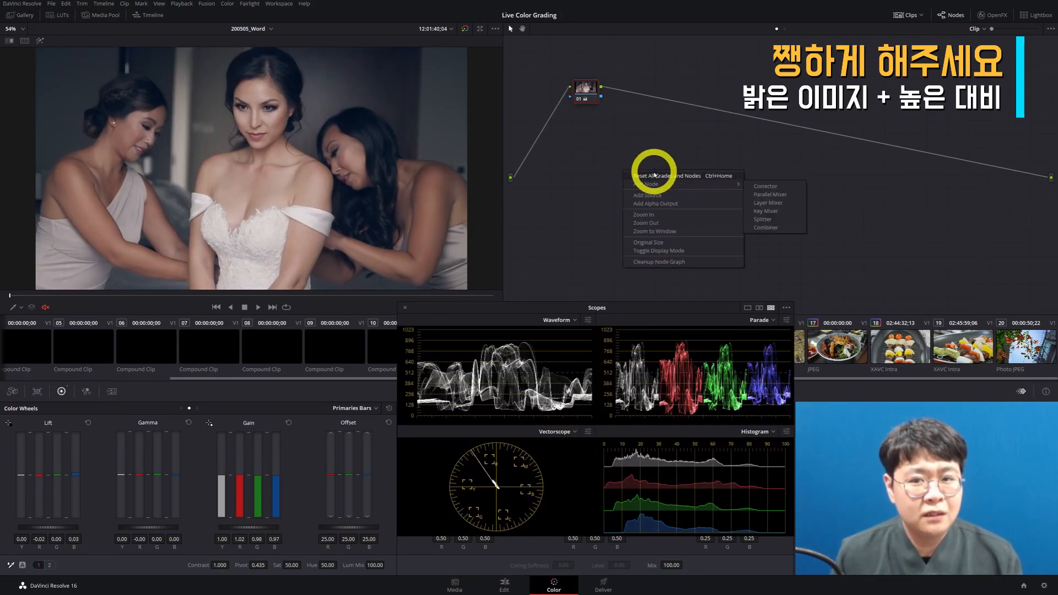
left_click(655, 175)
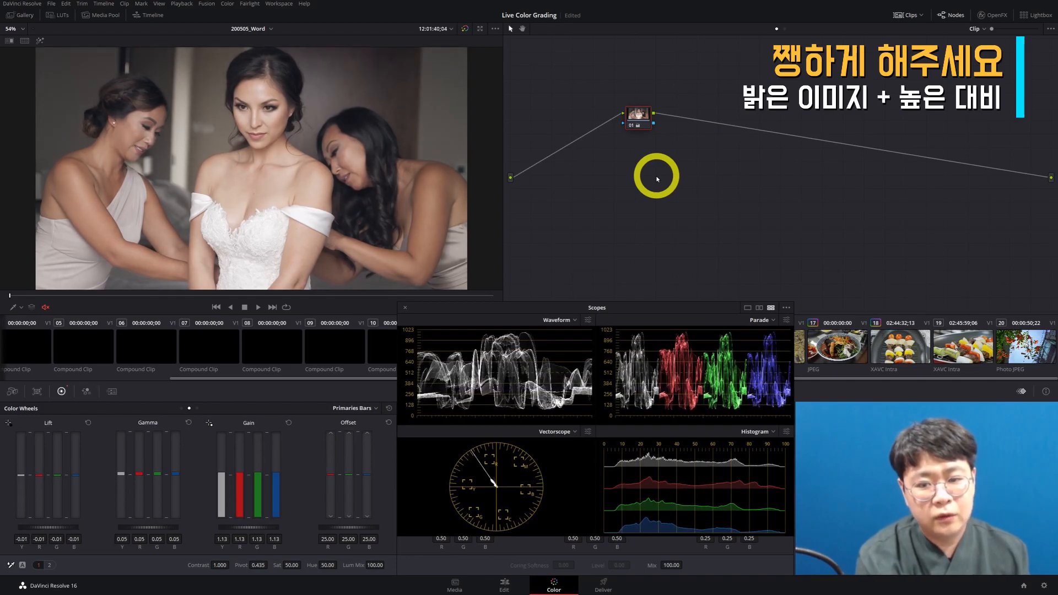
key("alt+s")
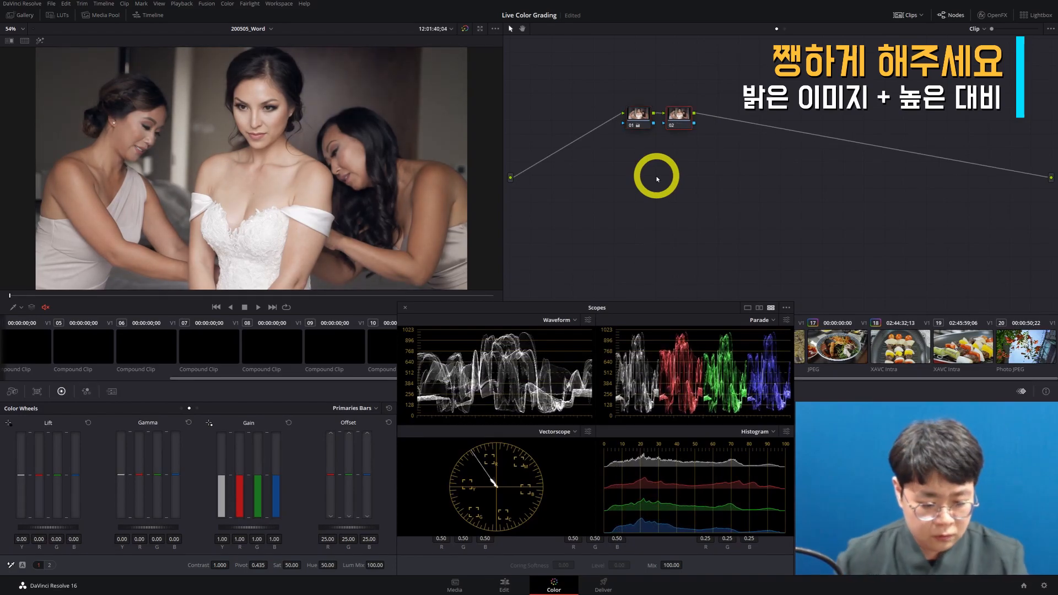
Step: Set contrast 1.148 and pivot 0.395 on the bride clip's node 02, and lift -0.02 and gain 1.05 on node 01, comparing with the grades bypassed
key("shift+d")
key("shift+d")
key("shift+d")
key("shift+d")
key("shift+d")
key("shift+d")
key("shift+d")
key("shift+d")
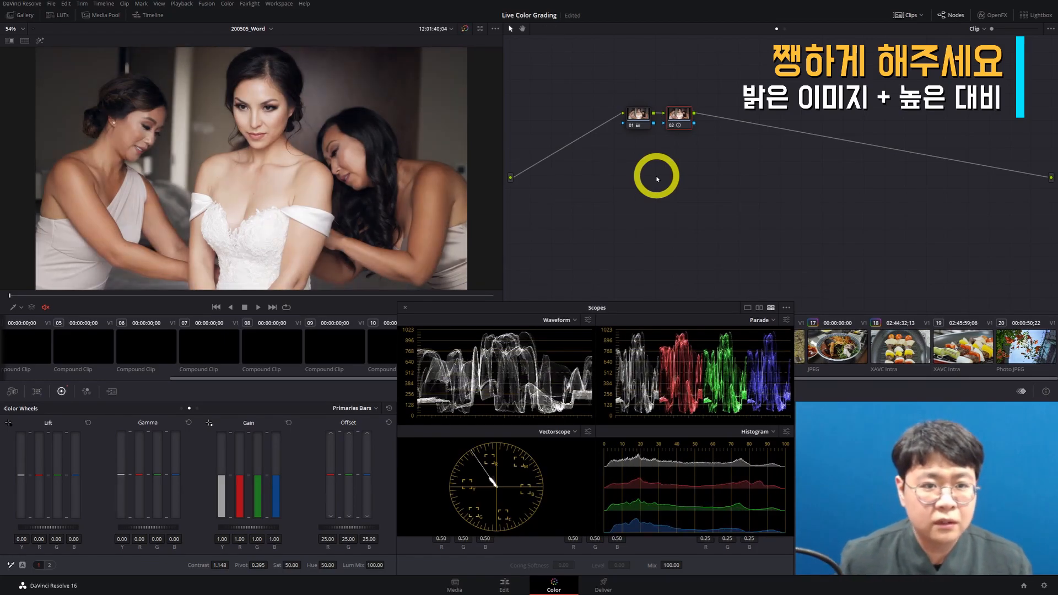
key("shift+d")
key("shift+d")
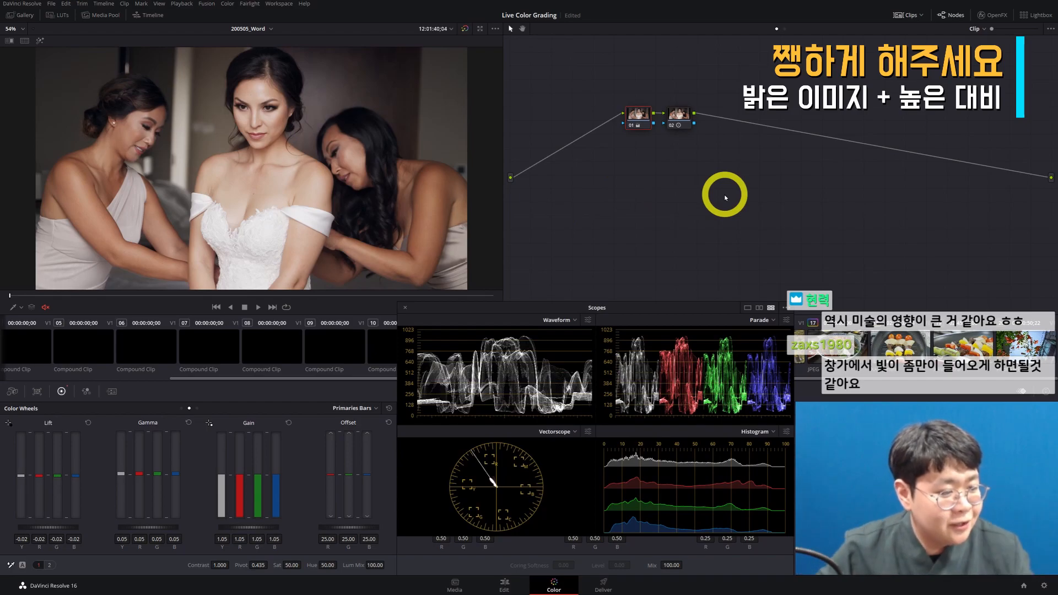
Step: Close the scopes and add a serial node after node 02 on clip 11, the woman writing at a table
key("ctrl+shift+w")
left_click(459, 349)
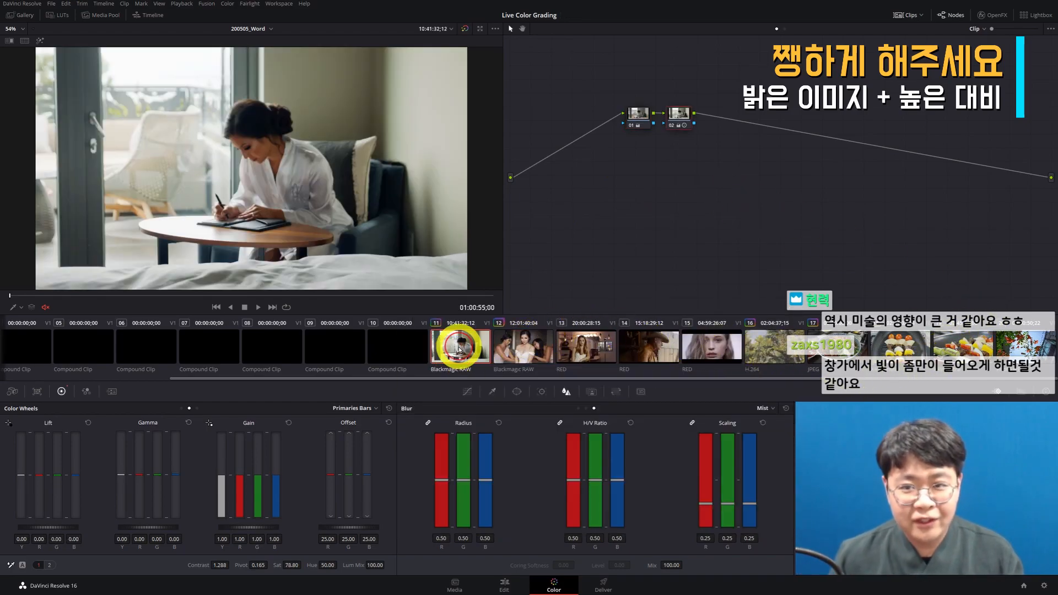
key("ctrl+shift+w")
key("alt+s")
key("ctrl+shift+w")
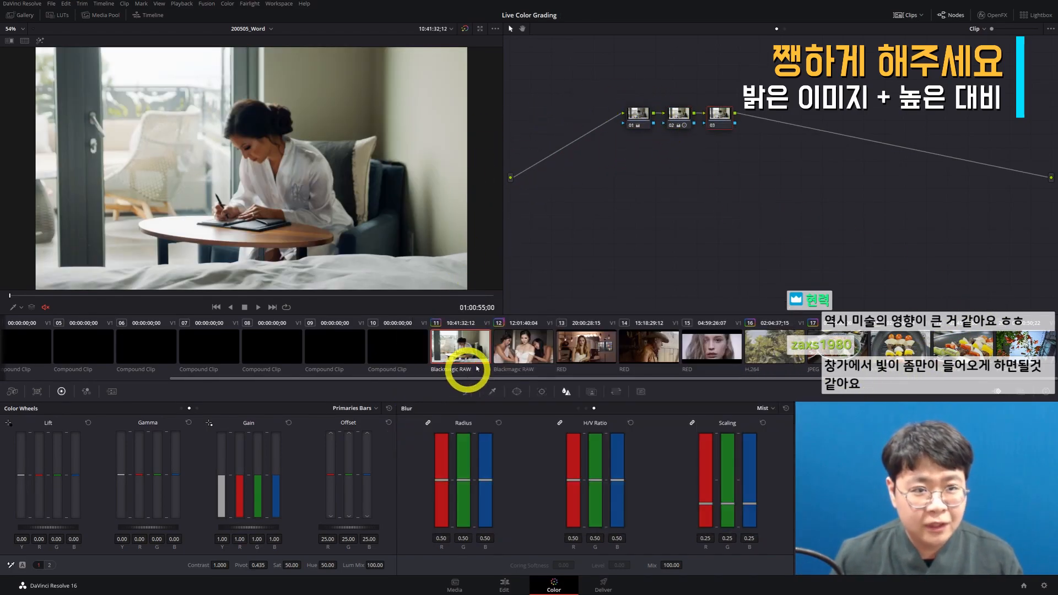
Step: Place a circular window over the bright glass door on node 03, with aspect 27.92, rotation -33.01 and softness 34.80
left_click(516, 391)
left_click(415, 469)
scroll(259, 172, "down", 2)
left_click_drag(259, 172, 173, 158)
key("shift+h")
left_click_drag(172, 124, 175, 162)
scroll(176, 160, "down", 4)
left_click_drag(205, 92, 192, 95)
left_click_drag(252, 187, 261, 200)
left_click_drag(710, 493, 766, 493)
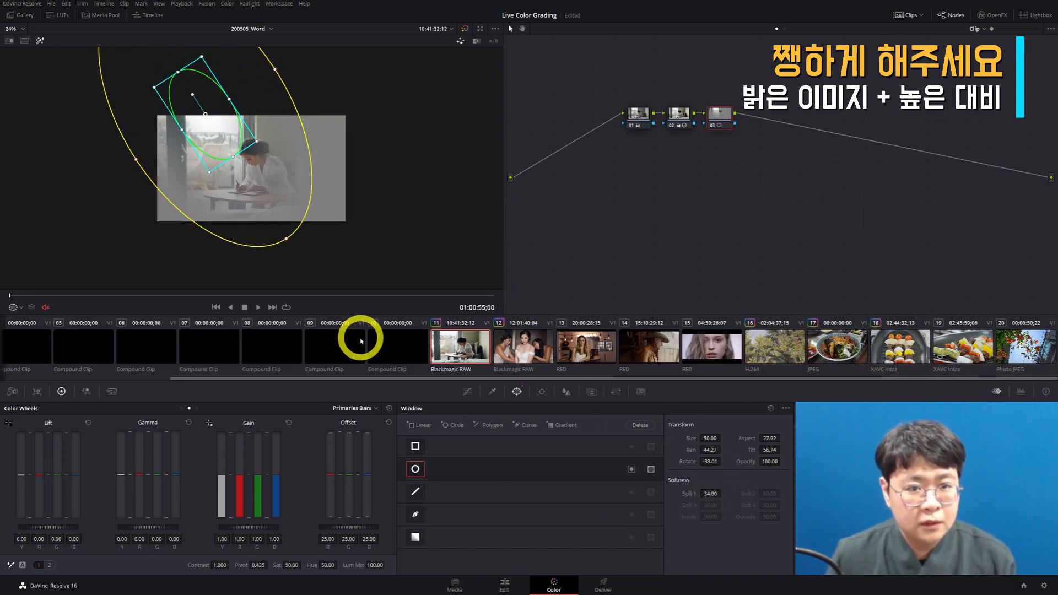
Step: Qualify the highlights on node 03 with luminance low 59.0 and low softness 5.2, checking the selection in highlight view
left_click(488, 390)
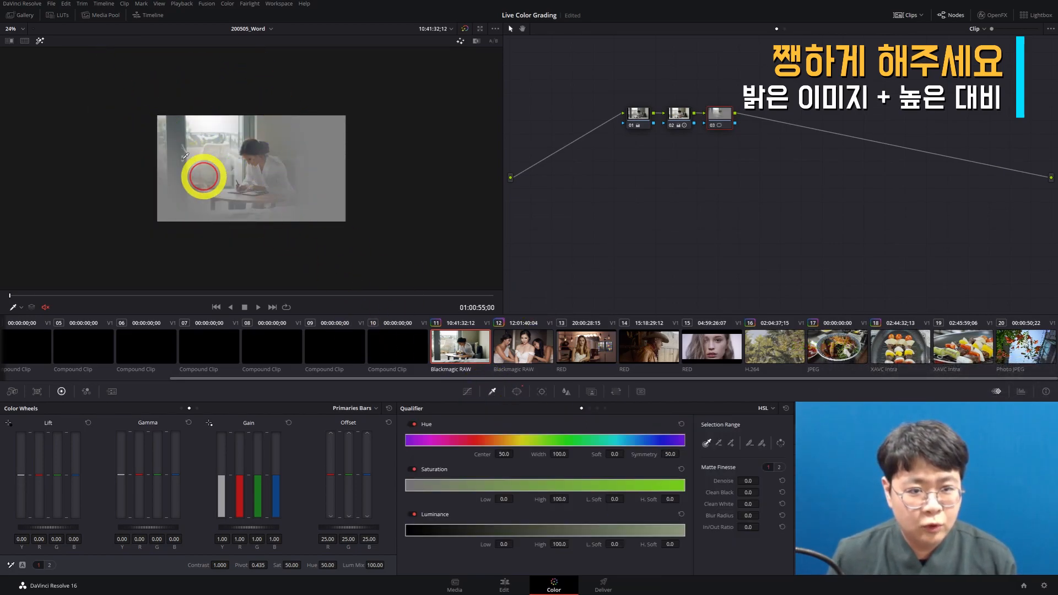
left_click_drag(485, 545, 726, 572)
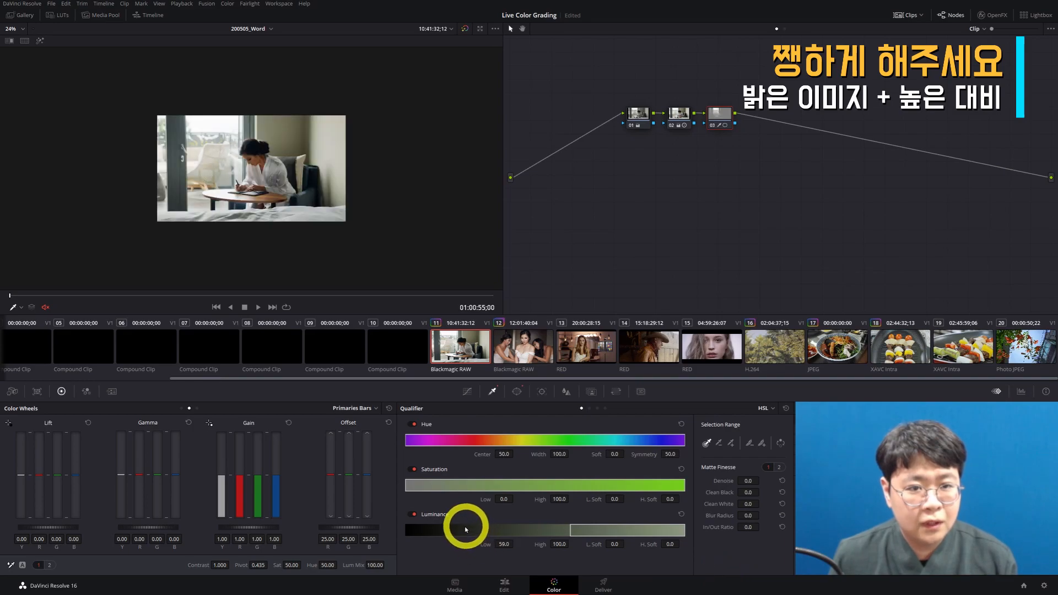
left_click_drag(594, 544, 621, 550)
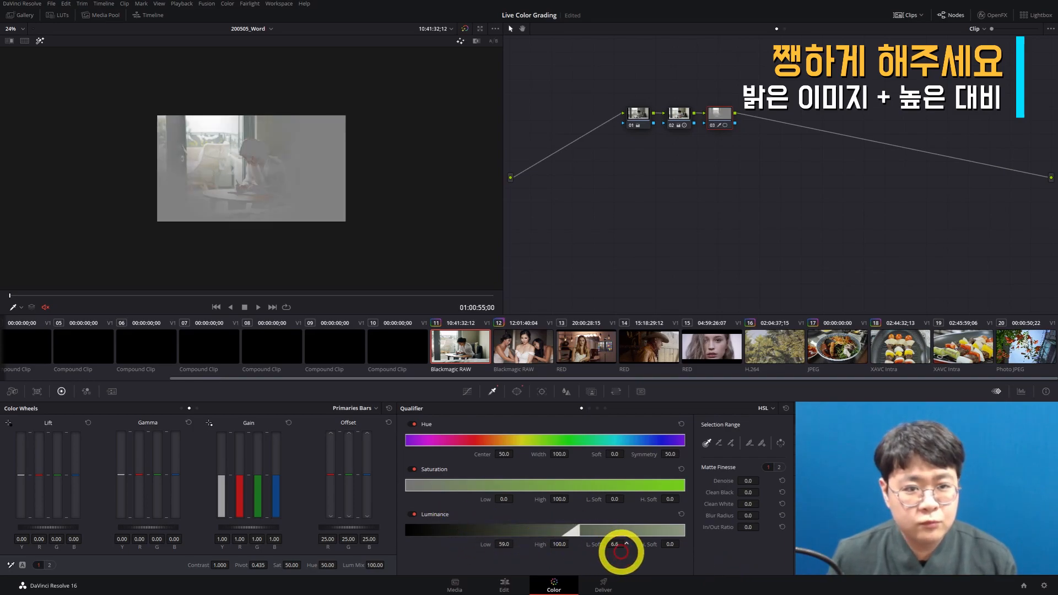
scroll(325, 228, "up", 3)
key("shift+h")
key("shift+h")
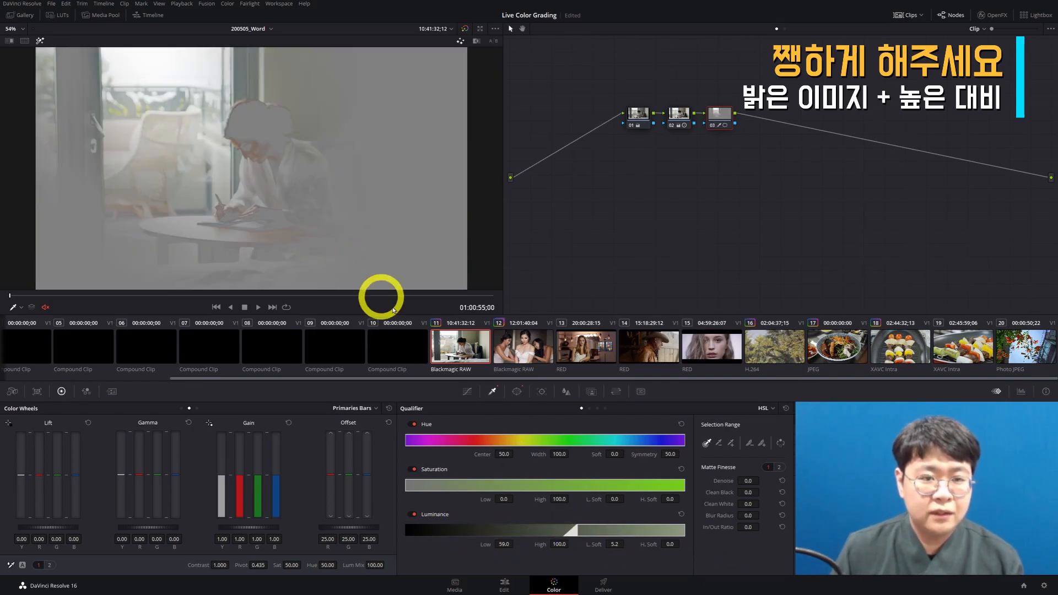
Step: Limit node 03's key to saturation high 4.5 with denoise 20.5, and raise the gain to 1.19
left_click_drag(539, 498, 195, 512)
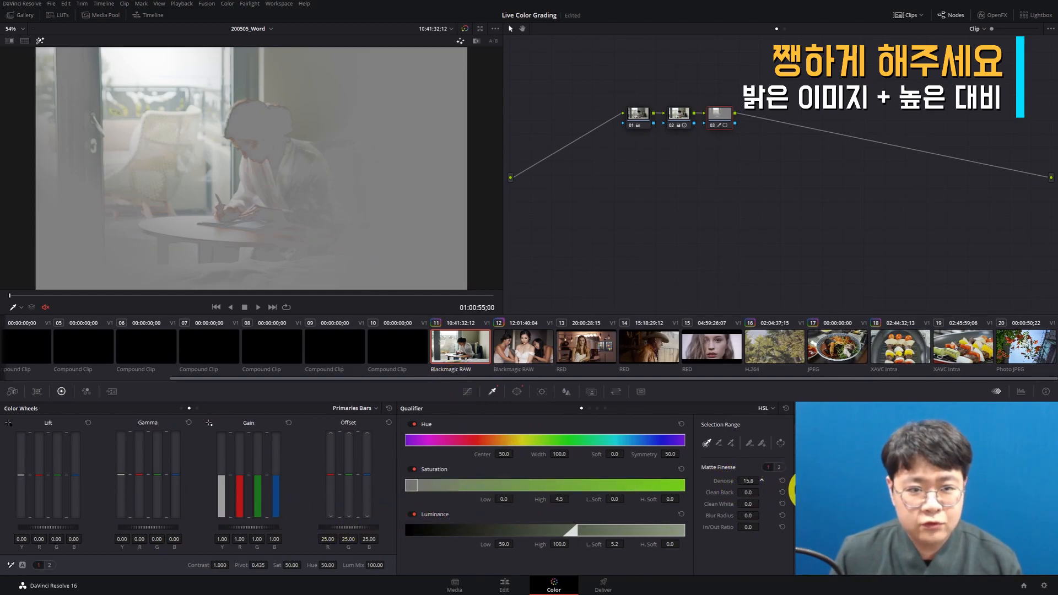
left_click_drag(808, 490, 831, 489)
key("shift+h")
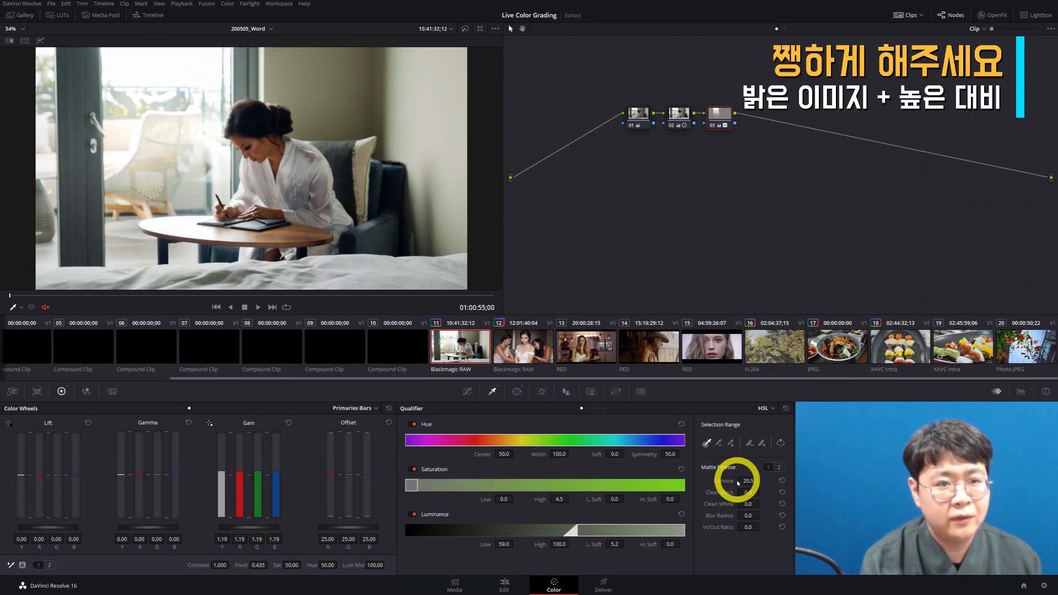
Step: Warm the highlights on node 03 with gain red 1.22, green 1.18 and blue 1.13, comparing the node on and off
key("ctrl+d")
key("ctrl+d")
key("ctrl+d")
key("ctrl+d")
key("ctrl+d")
key("ctrl+d")
key("ctrl+d")
key("ctrl+d")
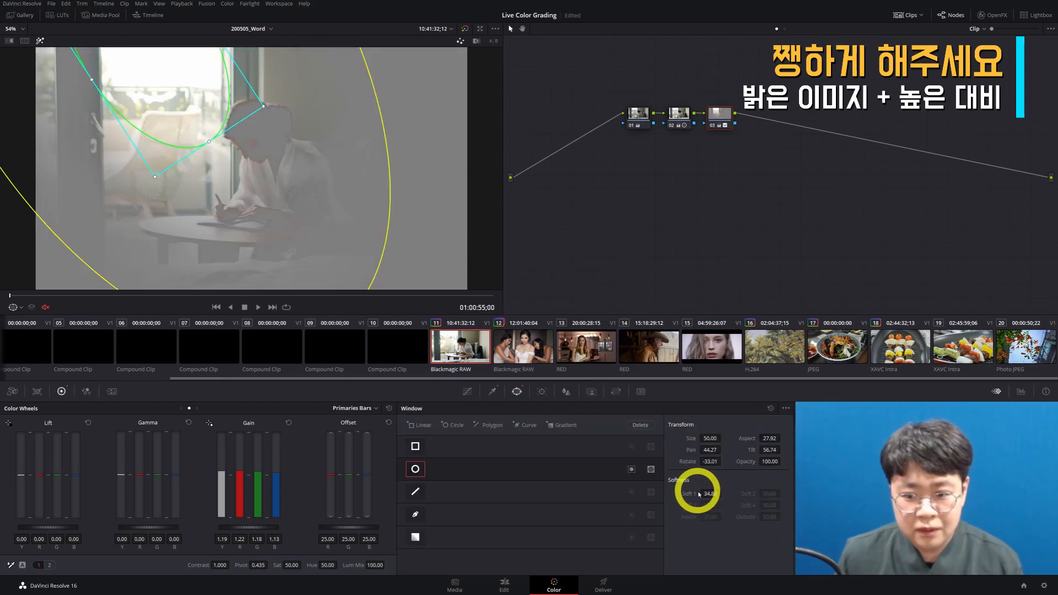
Step: Set the circular window's softness to 49.40 and compare node 03 on and off
left_click_drag(709, 494, 859, 513)
key("shift+h")
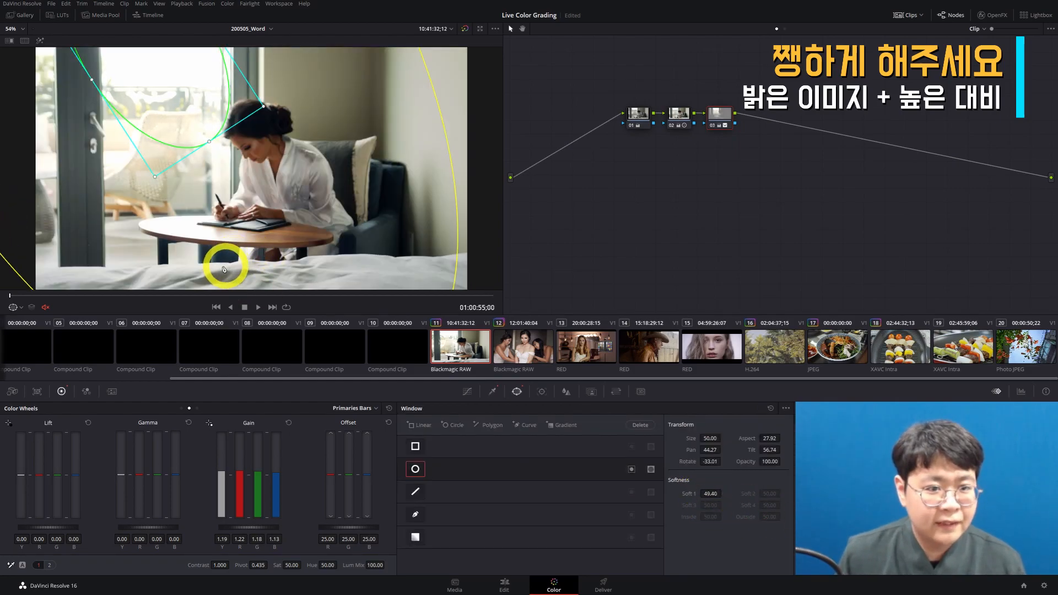
key("ctrl+d")
key("ctrl+d")
key("ctrl+d")
key("ctrl+d")
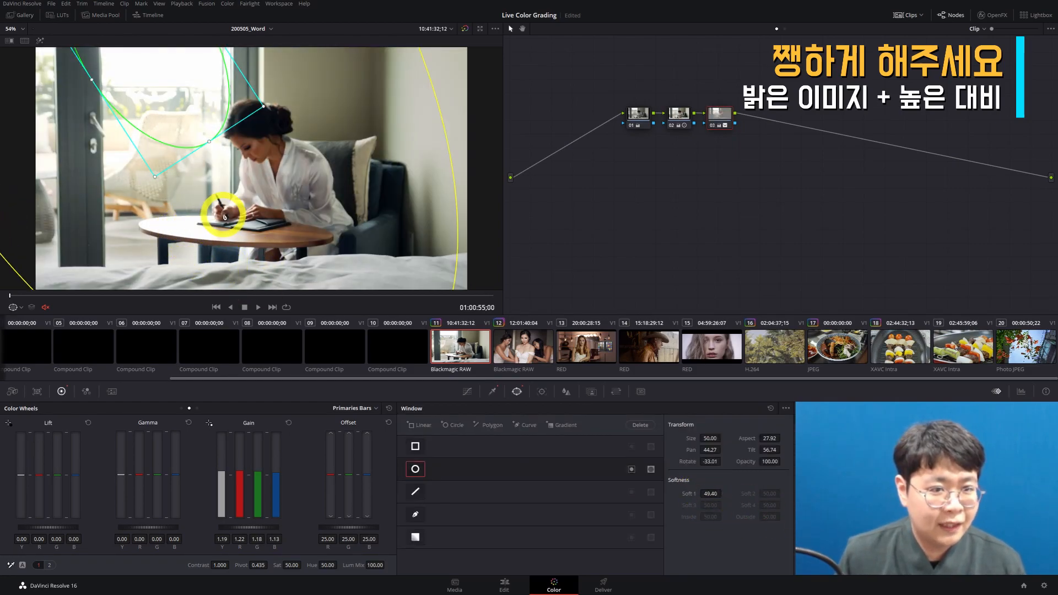
Step: Compare node 03 enabled and disabled with the scopes open, and close the scopes
key("ctrl+shift+w")
key("ctrl+d")
key("ctrl+d")
key("ctrl+d")
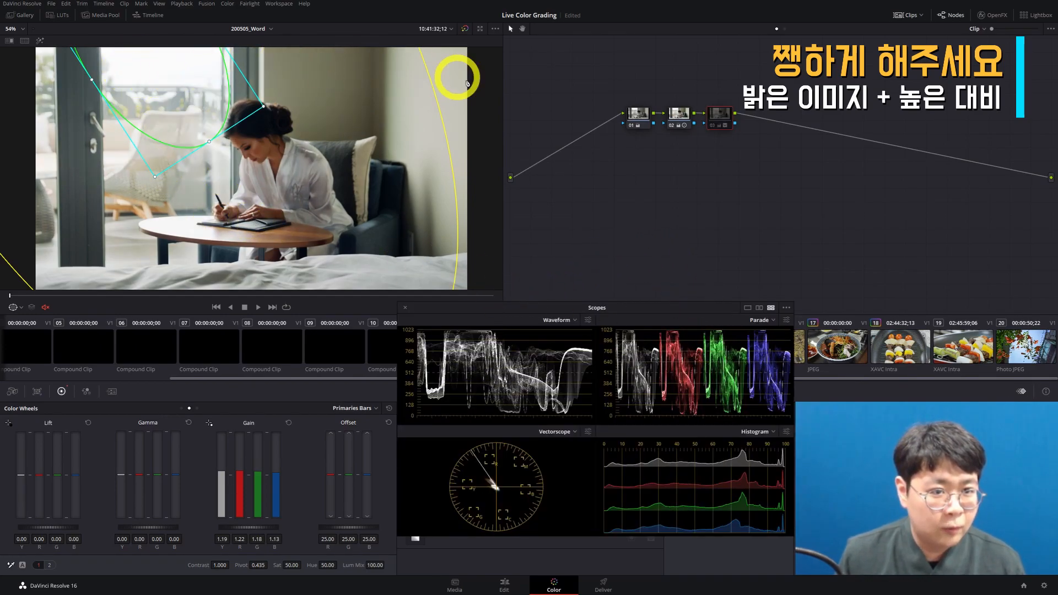
key("ctrl+d")
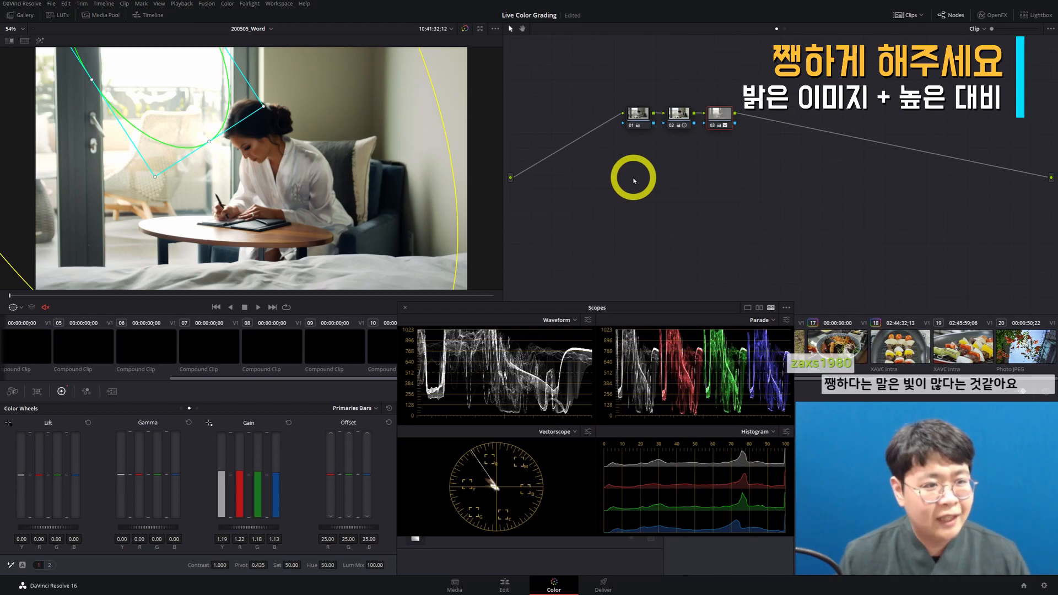
key("ctrl+shift+w")
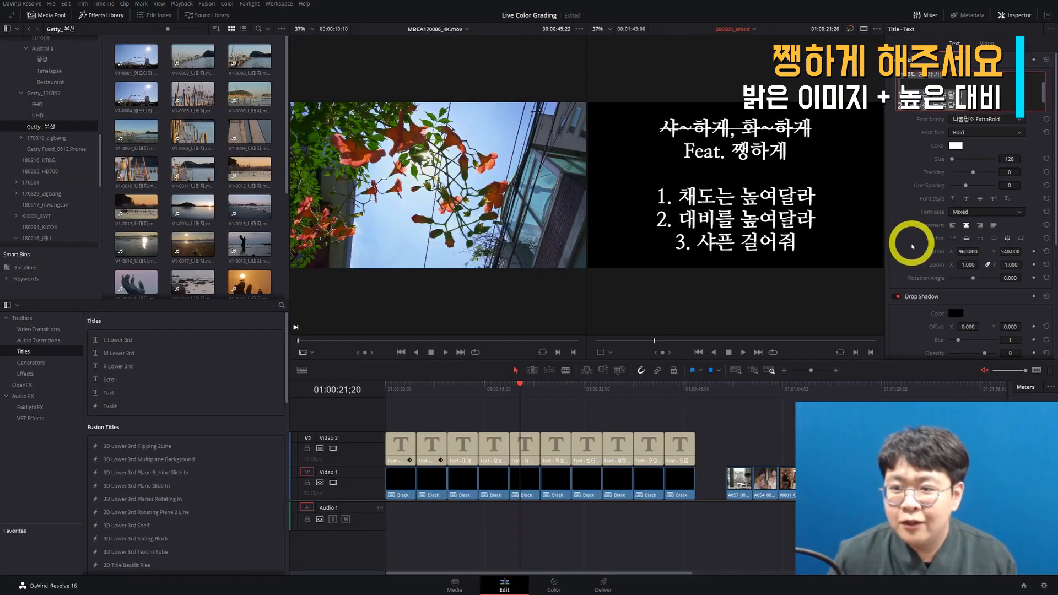
Step: On the Edit page, reduce the title's font size and add the lines "이미지에 빛이 많아 보이게" and "광택이 나는 듯한"
scroll(912, 247, "down", 2)
scroll(915, 231, "up", 2)
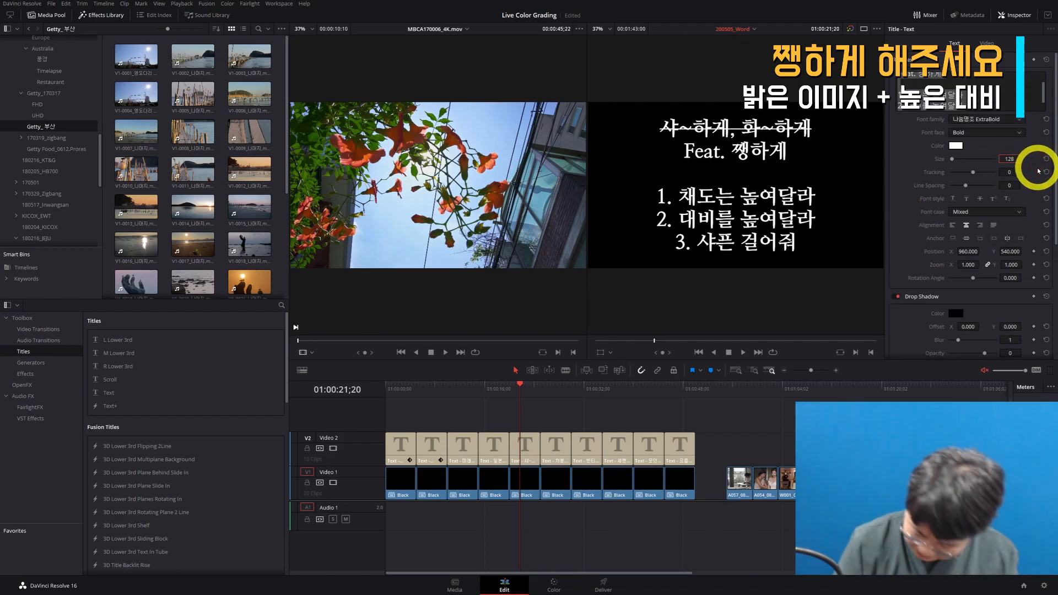
type("0")
key("Return")
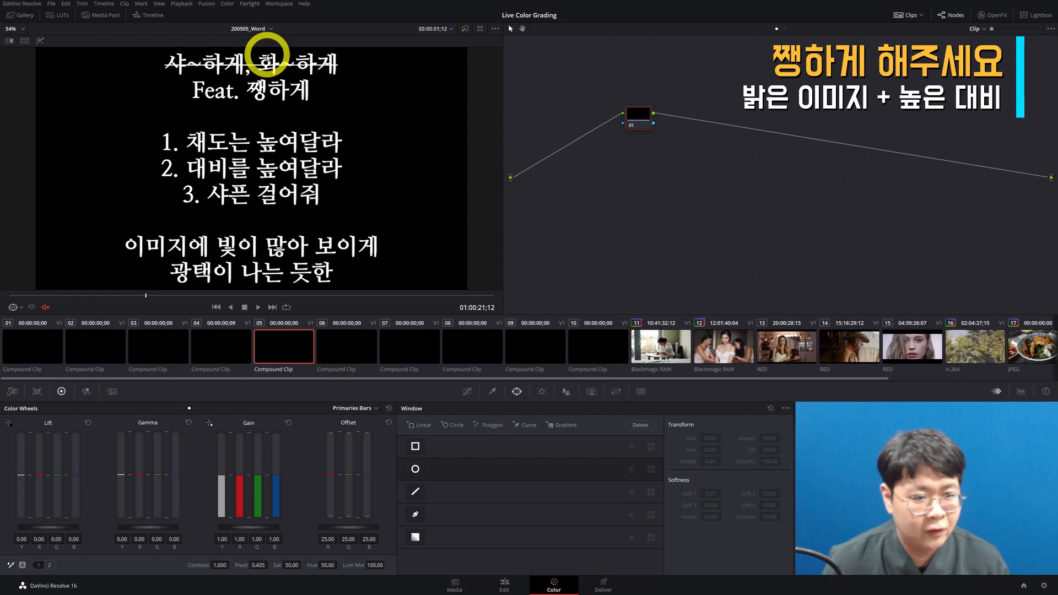
Step: Add a serial node and a layer node on clip 18, and key bright neutral areas on node 04 with luminance low 58.4 and saturation high 1.5
scroll(753, 353, "down", 3)
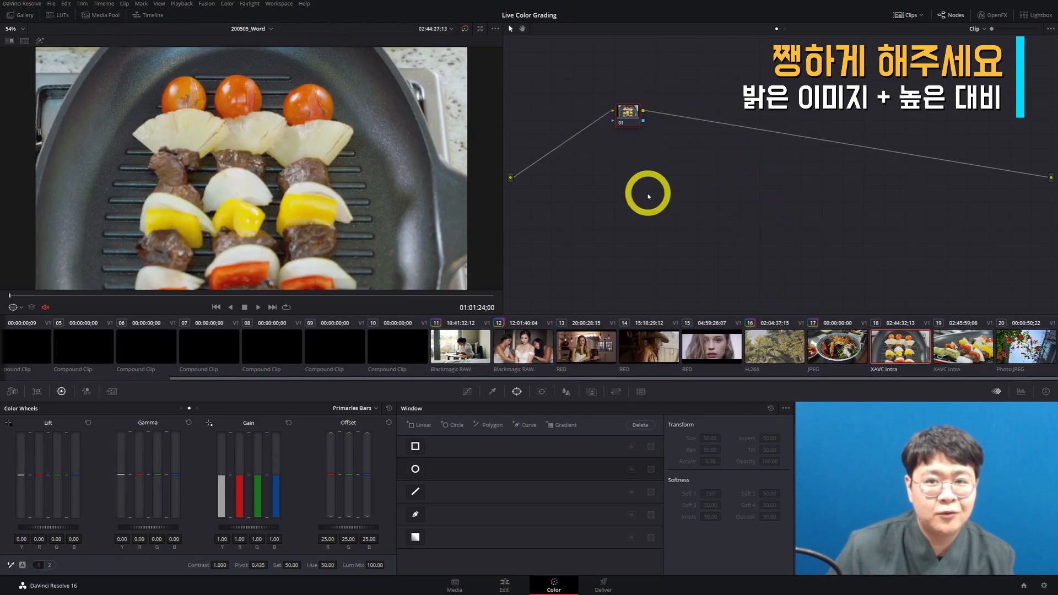
key("alt+s")
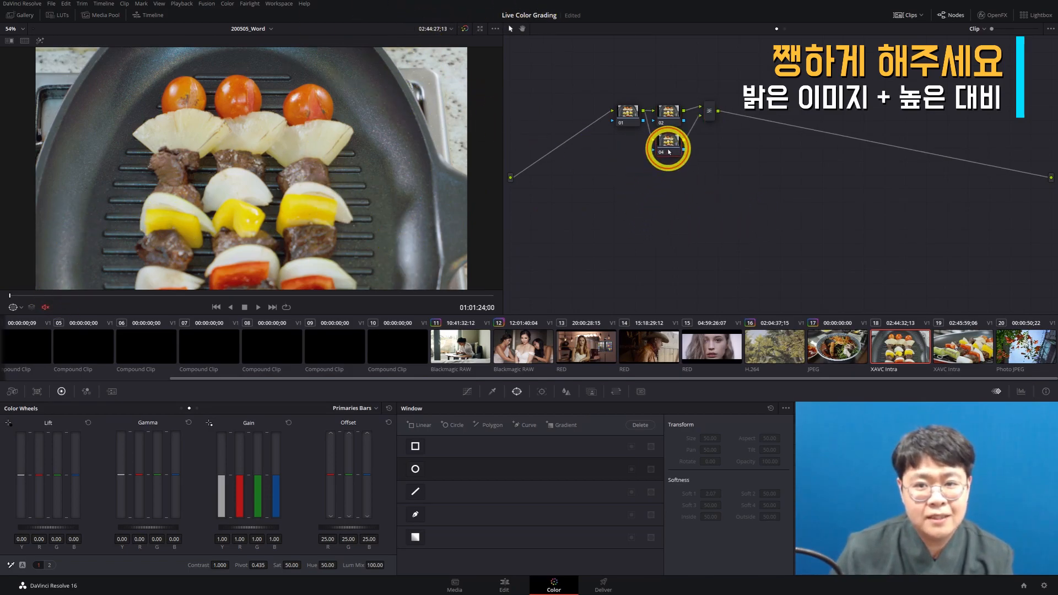
left_click(492, 391)
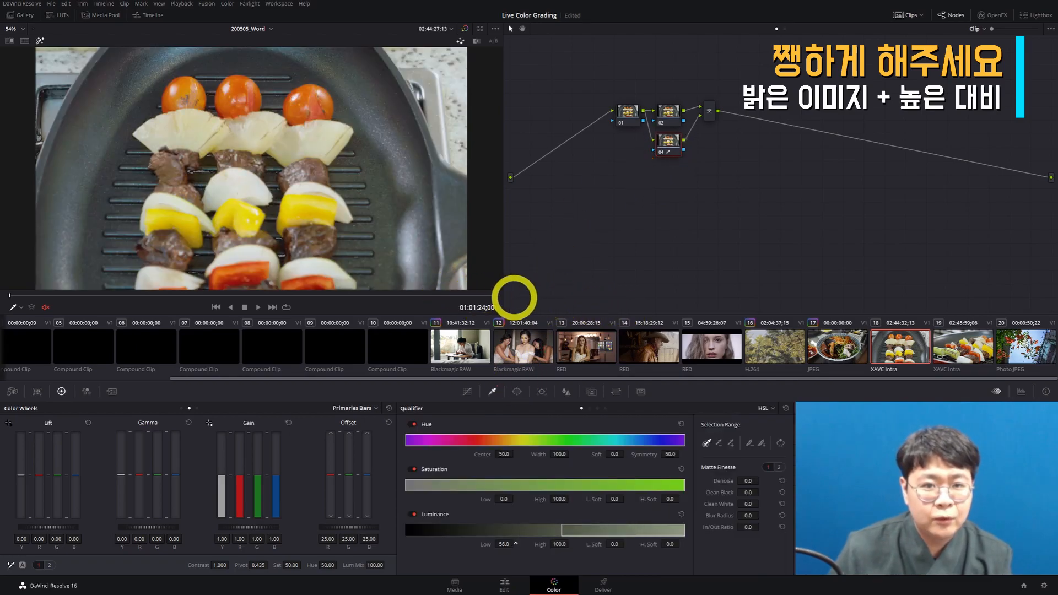
Step: Add an inverted circular window around the skewers on node 04, with size 53.41, aspect 48.22 and softness 10.65
left_click(517, 391)
scroll(248, 206, "down", 4)
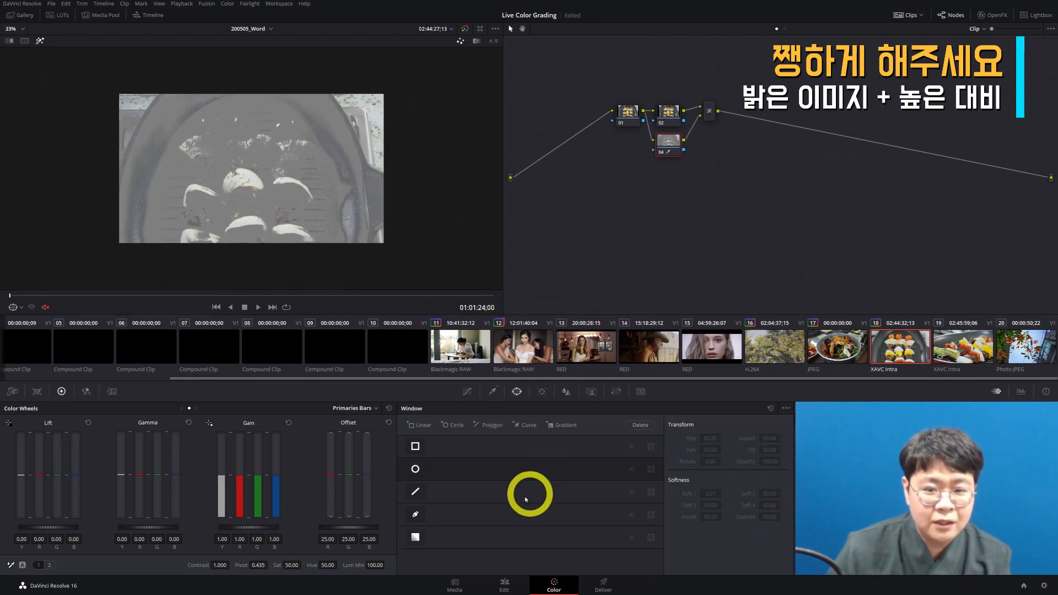
left_click(415, 469)
left_click_drag(291, 127, 342, 107)
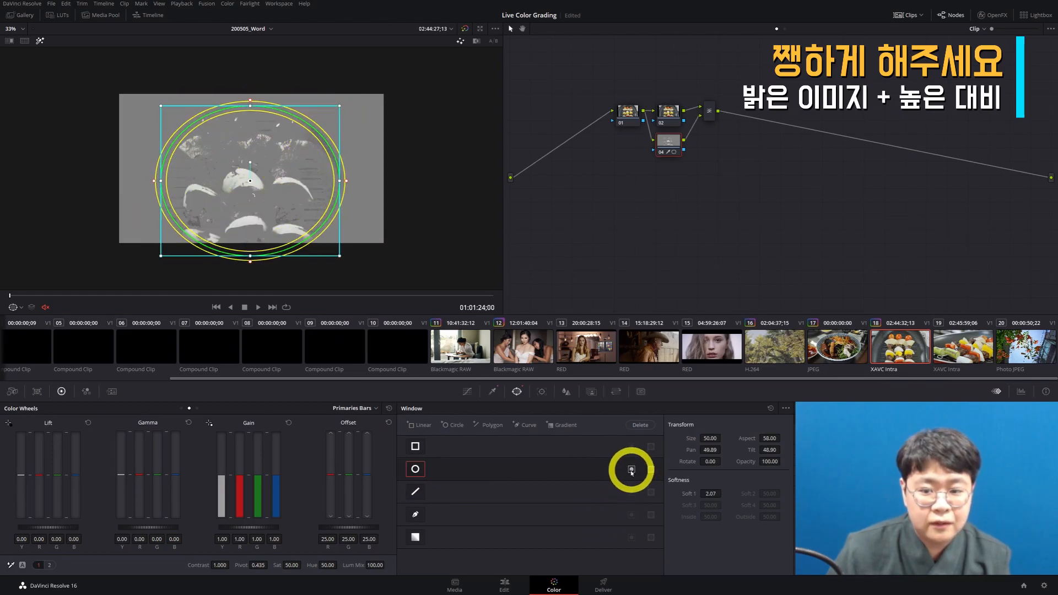
left_click(631, 469)
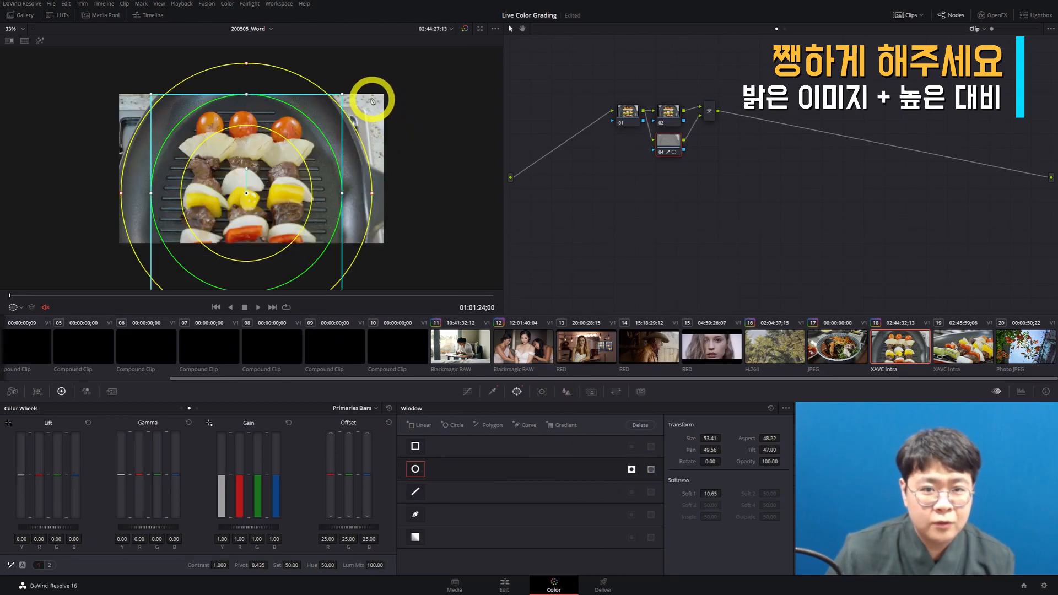
left_click(468, 391)
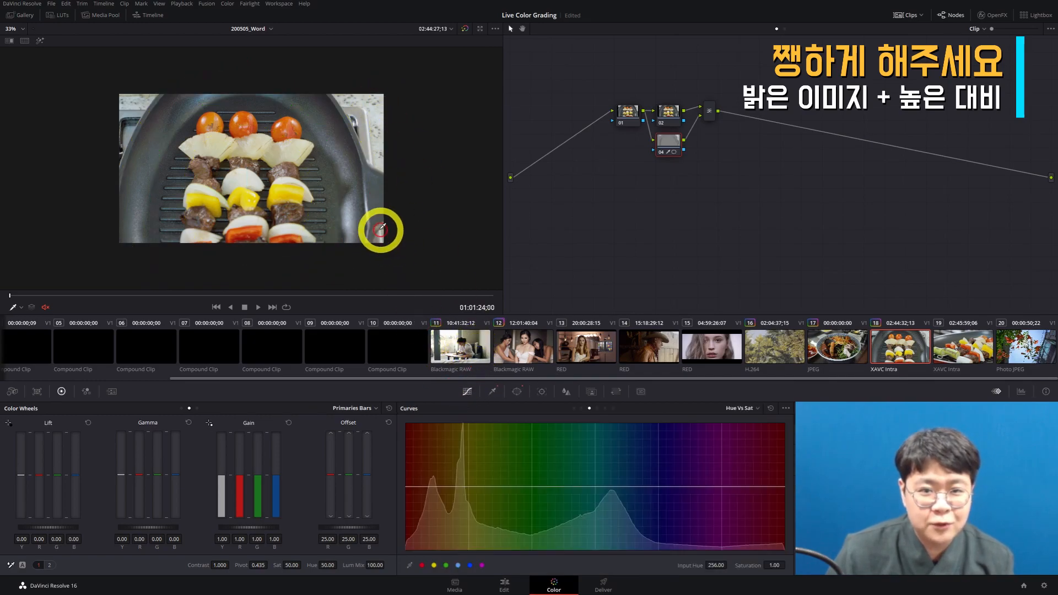
key("shift+z")
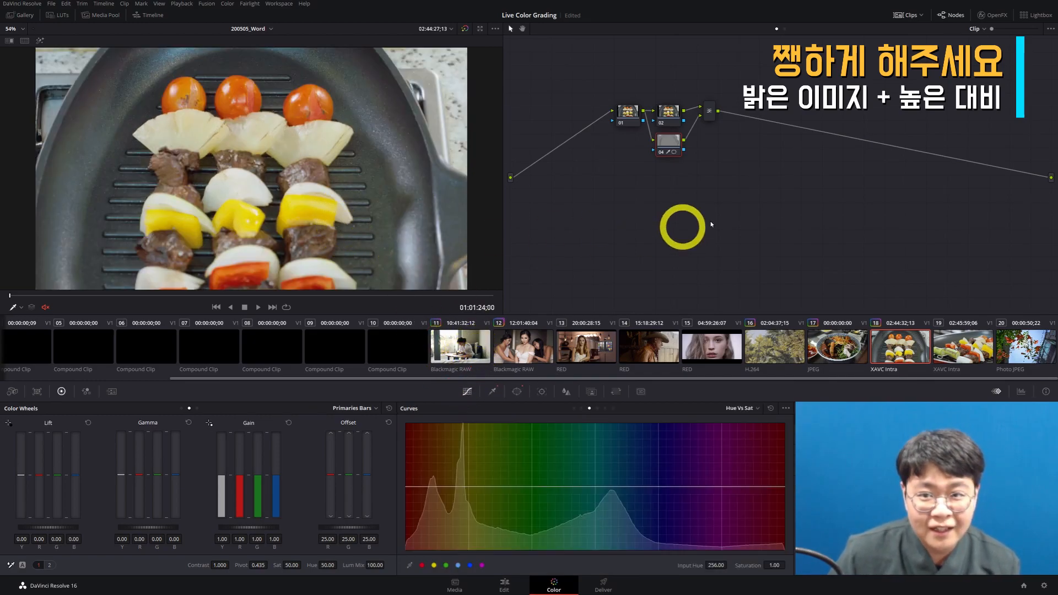
Step: Set the layer mixer's composite mode to Screen
right_click(707, 113)
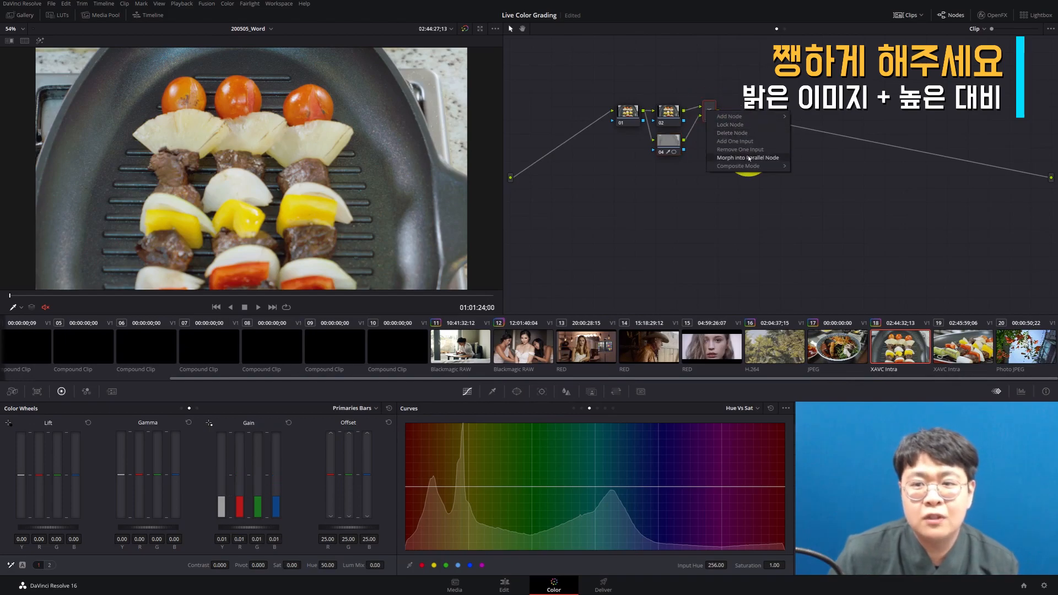
mouse_move(767, 167)
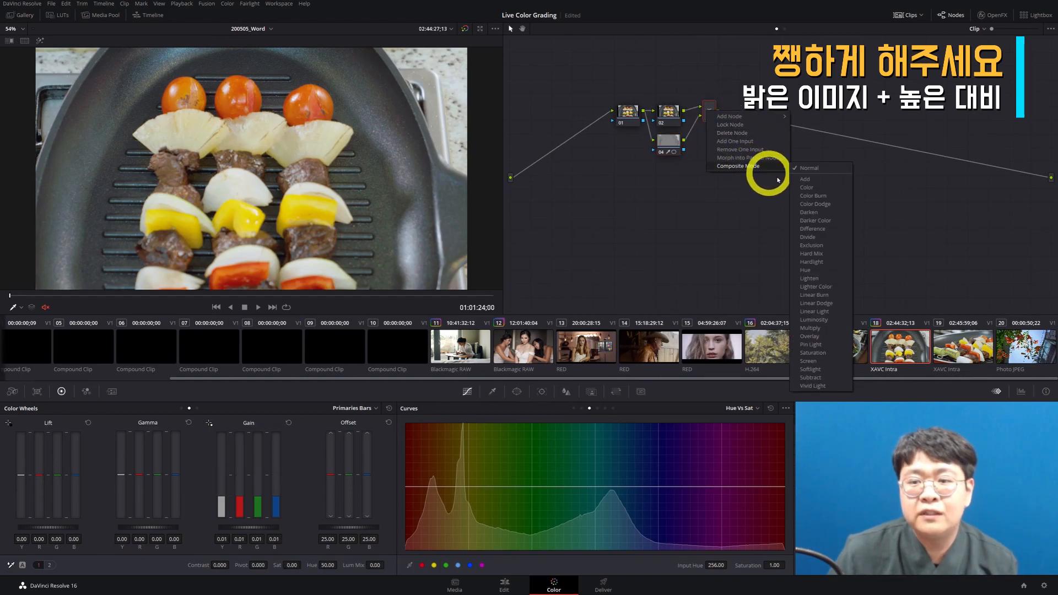
left_click(828, 363)
Step: Lower node 04's key output gain to 0.275
left_click(665, 144)
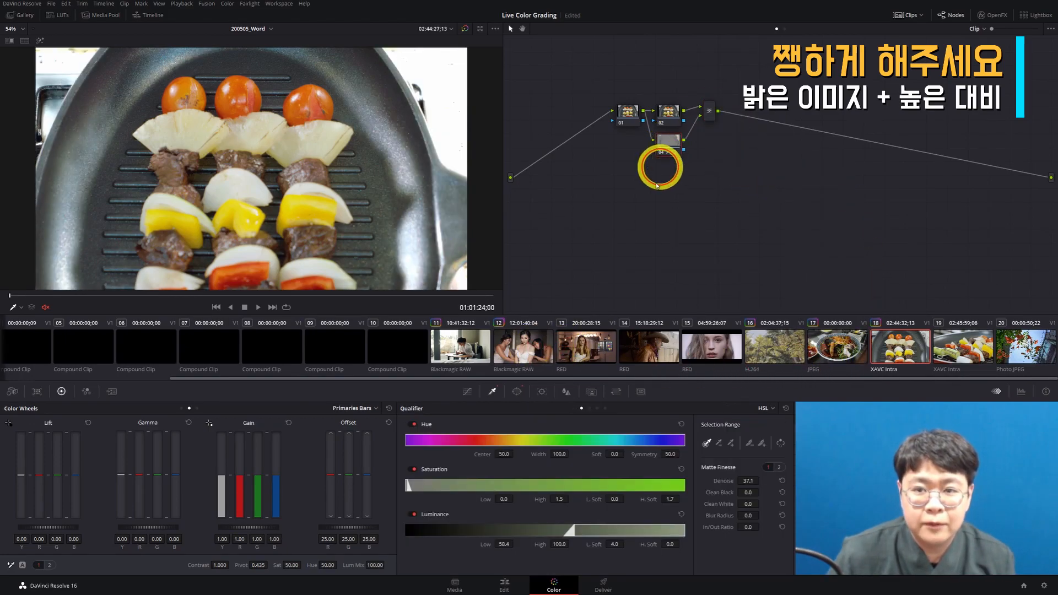
left_click(616, 391)
left_click(591, 391)
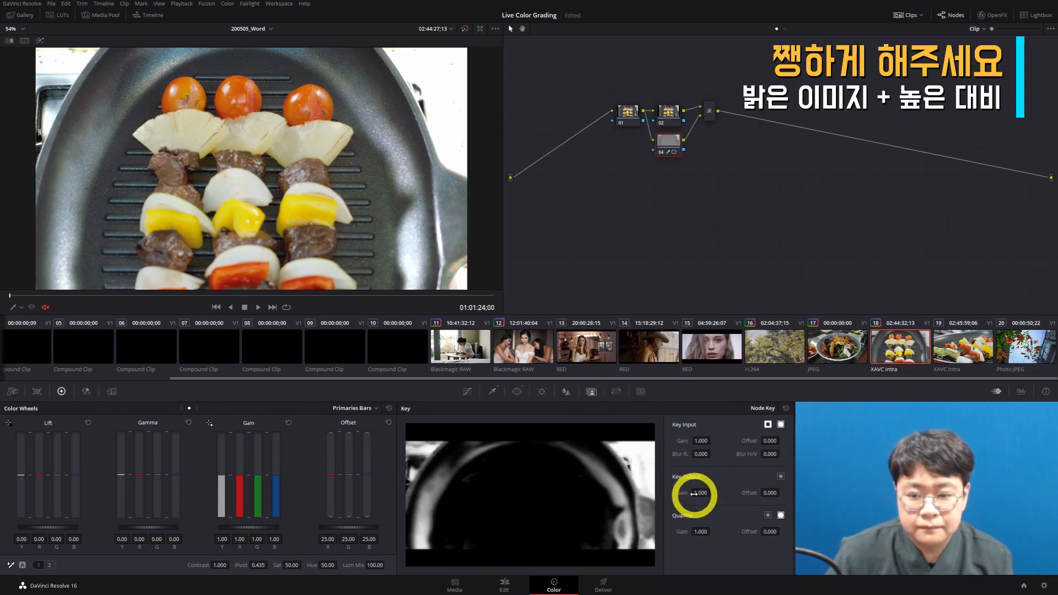
left_click_drag(617, 493, 53, 223)
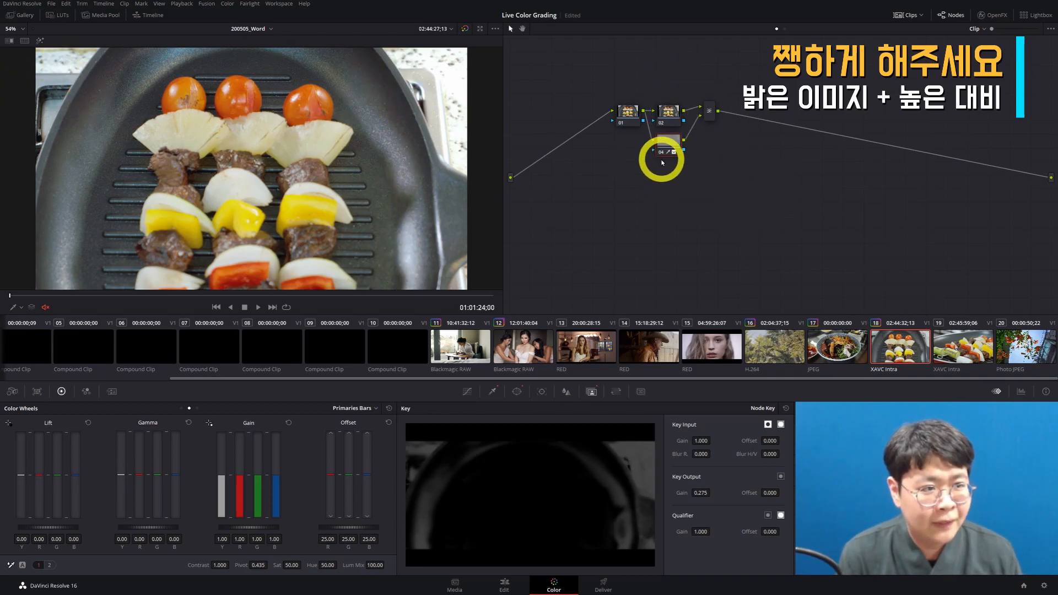
Step: Reset all grades and nodes on clip 18 and qualify its light grey areas on node 01 with luminance 57.8 to 73.3 and denoise 29.6
right_click(709, 185)
left_click(734, 192)
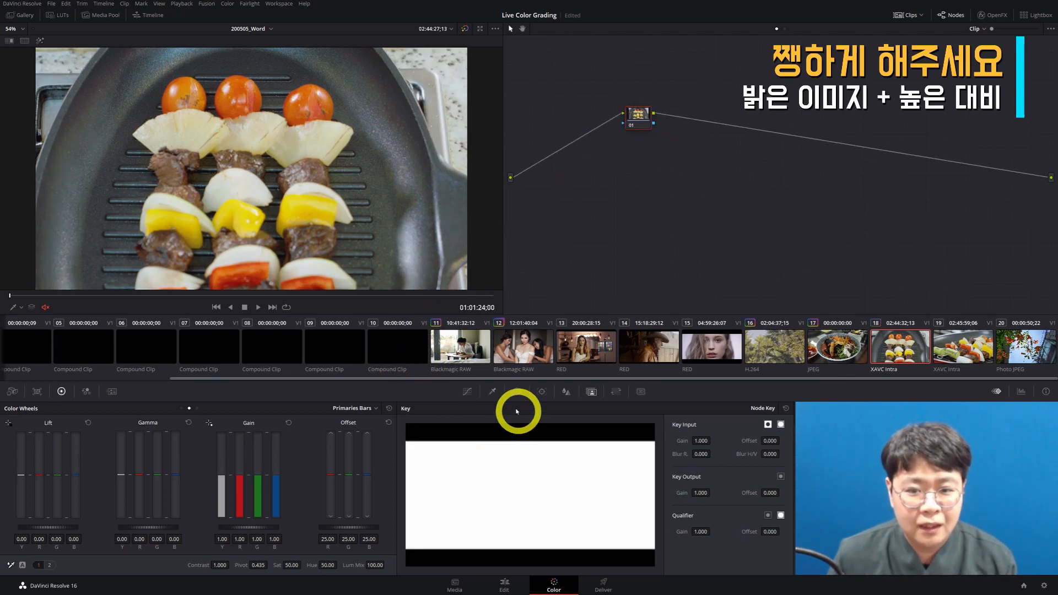
left_click(492, 391)
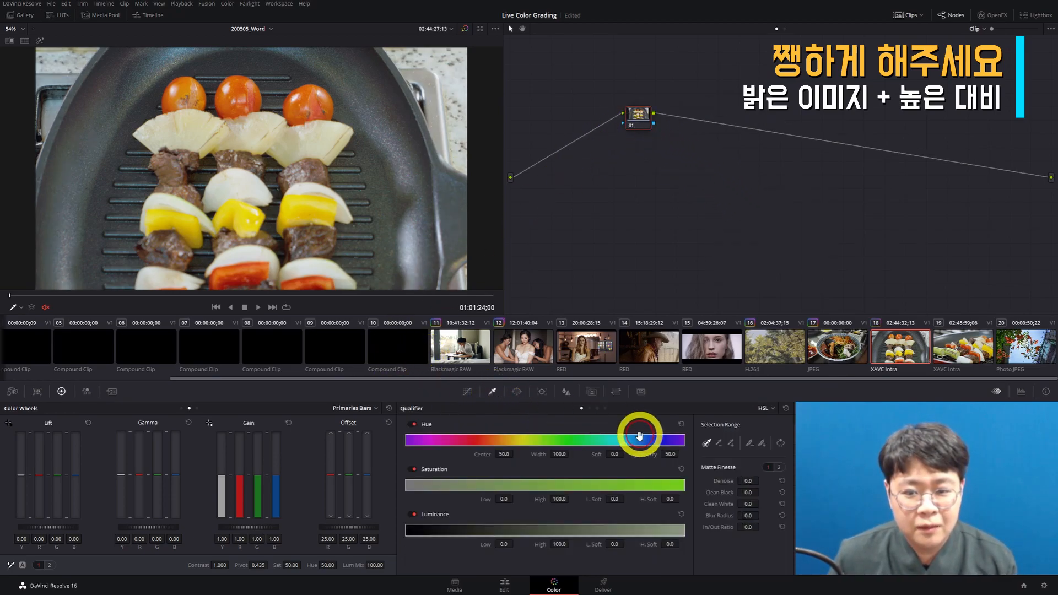
left_click(407, 246)
key("shift+h")
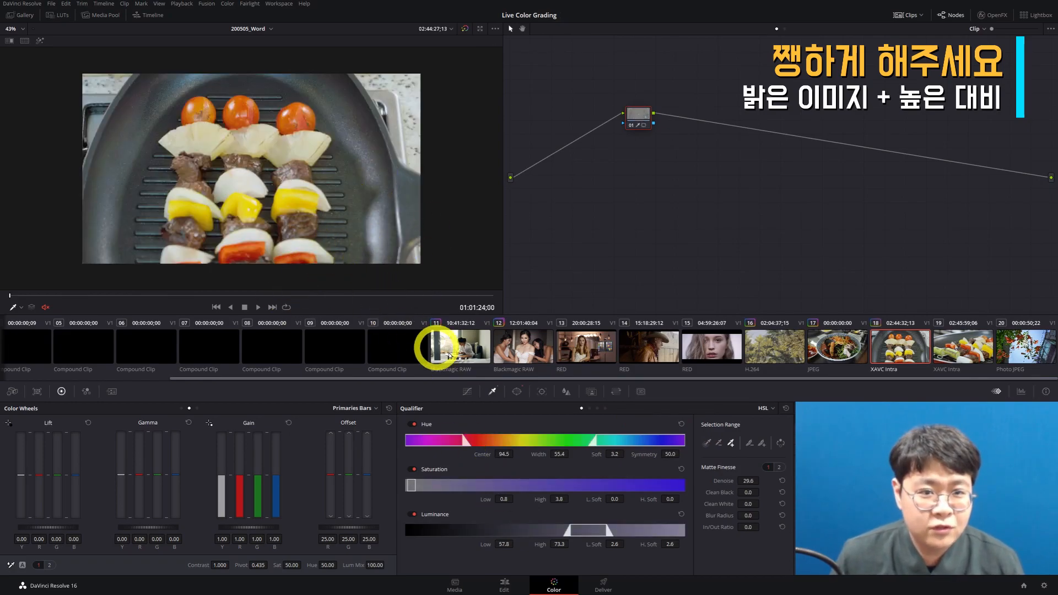
Step: Raise the gain to 1.28 on node 01 and compare the skewer image with the node off and on
key("ctrl+shift+w")
key("ctrl+shift+w")
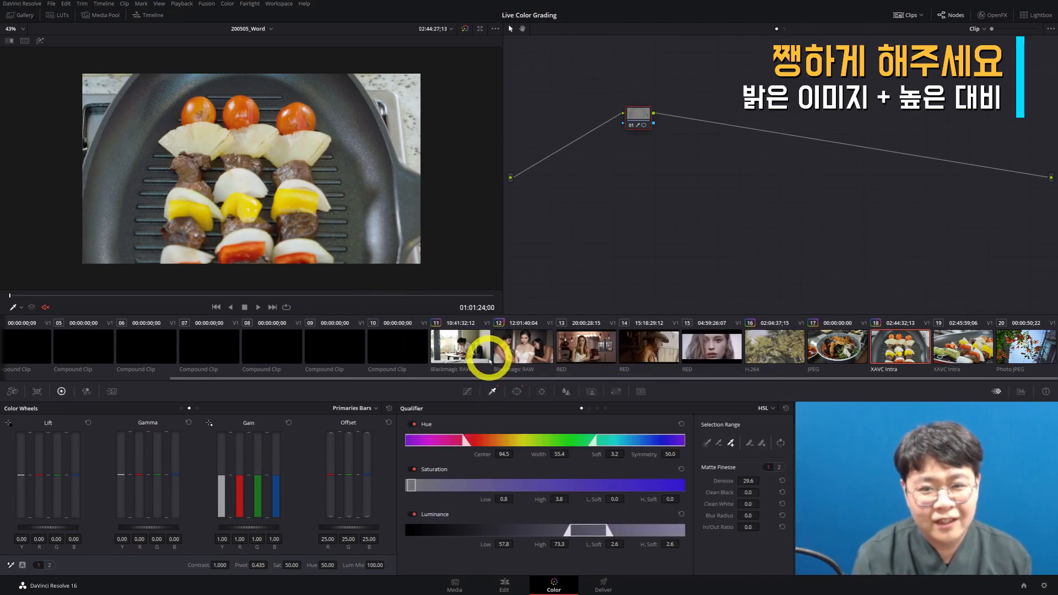
key("ctrl+d")
key("ctrl+d")
key("ctrl+d")
key("ctrl+d")
key("ctrl+d")
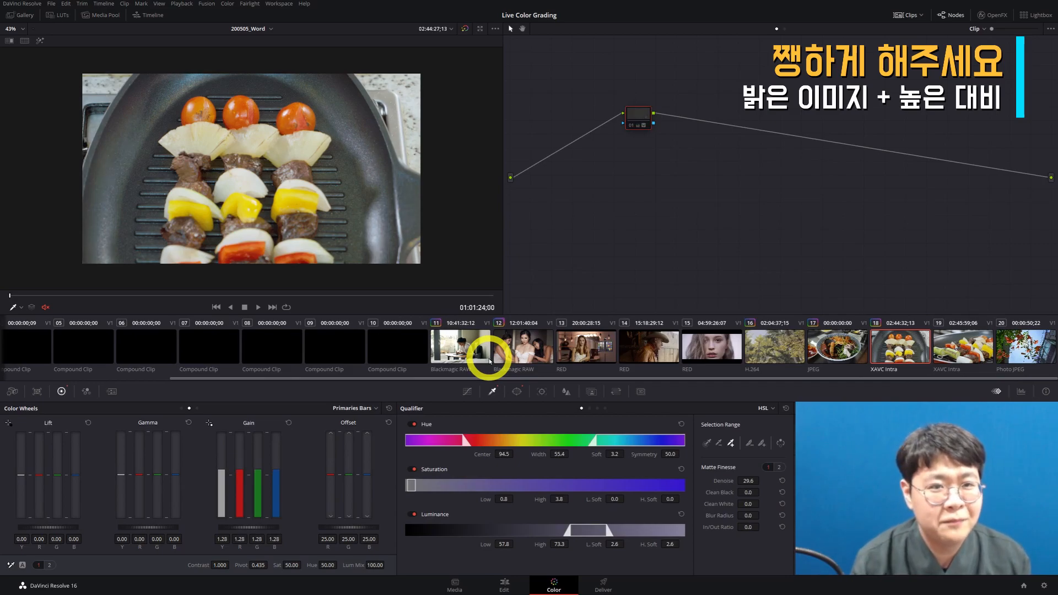
key("ctrl+d")
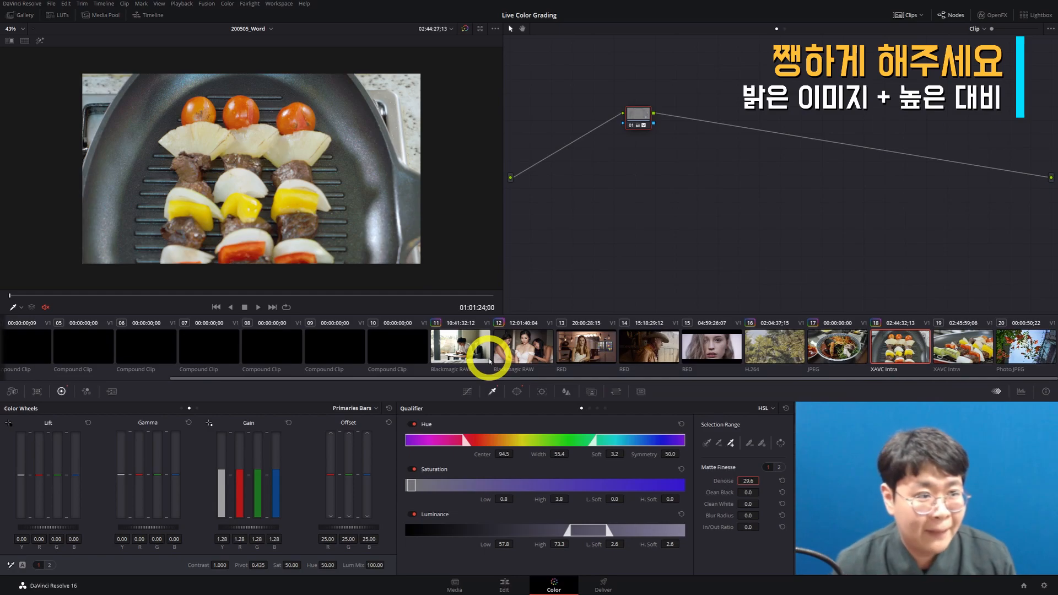
key("ctrl+d")
key("ctrl+d")
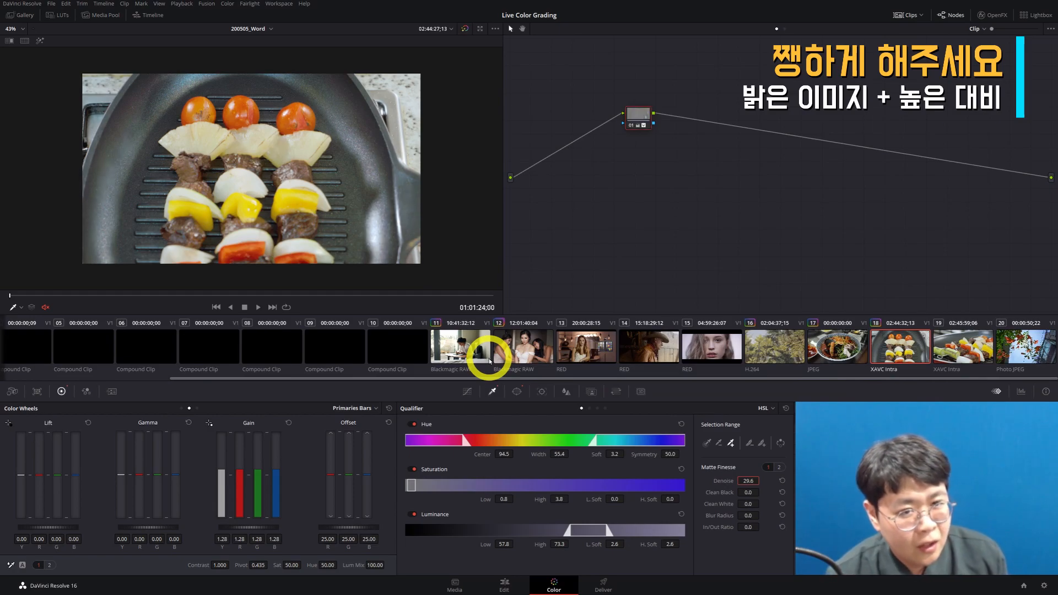
key("ctrl+d")
key("ctrl+d")
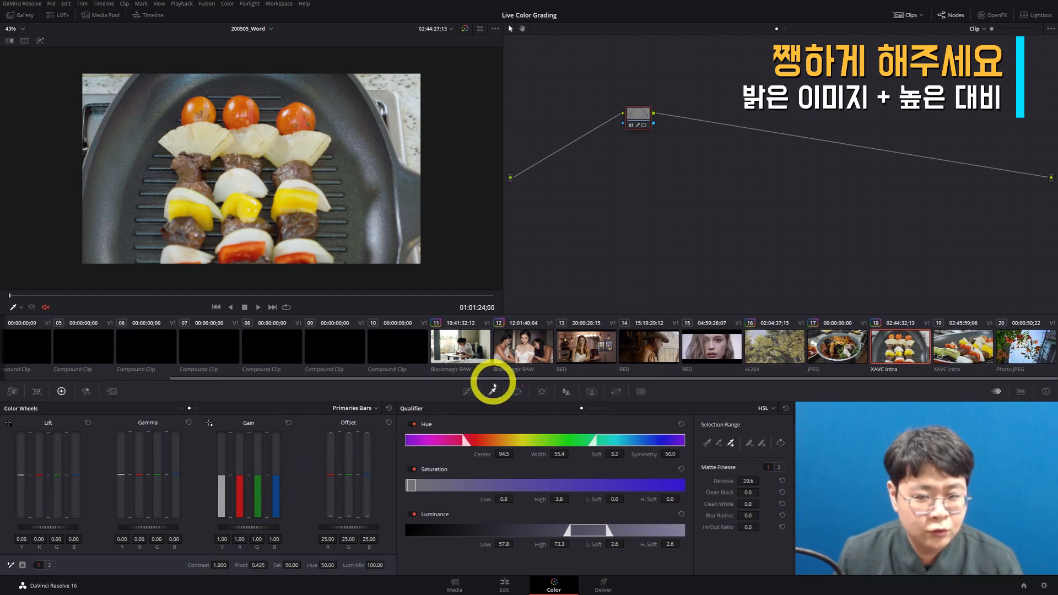
Step: Give node 01 a Mist blur with radius 0.29 and set its midtone detail to 79.50, with gain at 1.00
left_click(567, 391)
left_click_drag(459, 477, 460, 499)
left_click(50, 566)
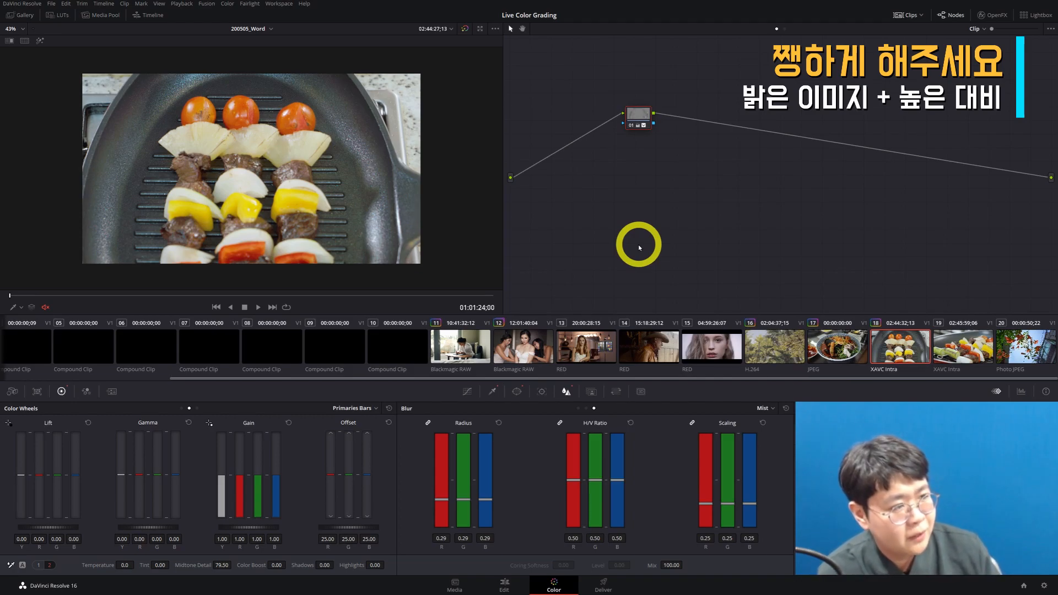
Step: Show title clip 05 on the punchy look, and title clip 07 reading 조화롭다
left_click(274, 344)
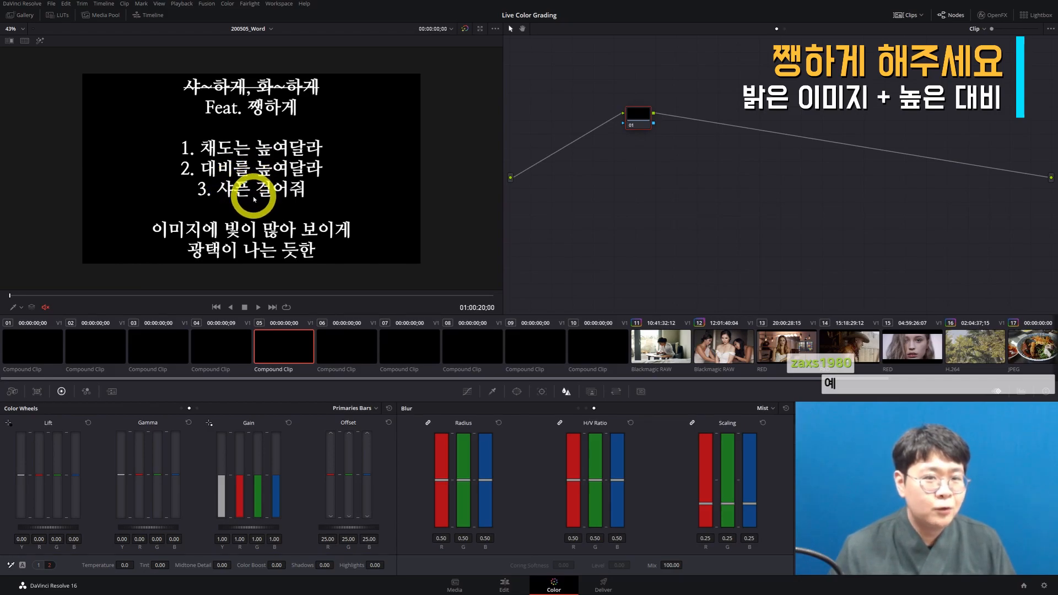
scroll(375, 343, "down", 4)
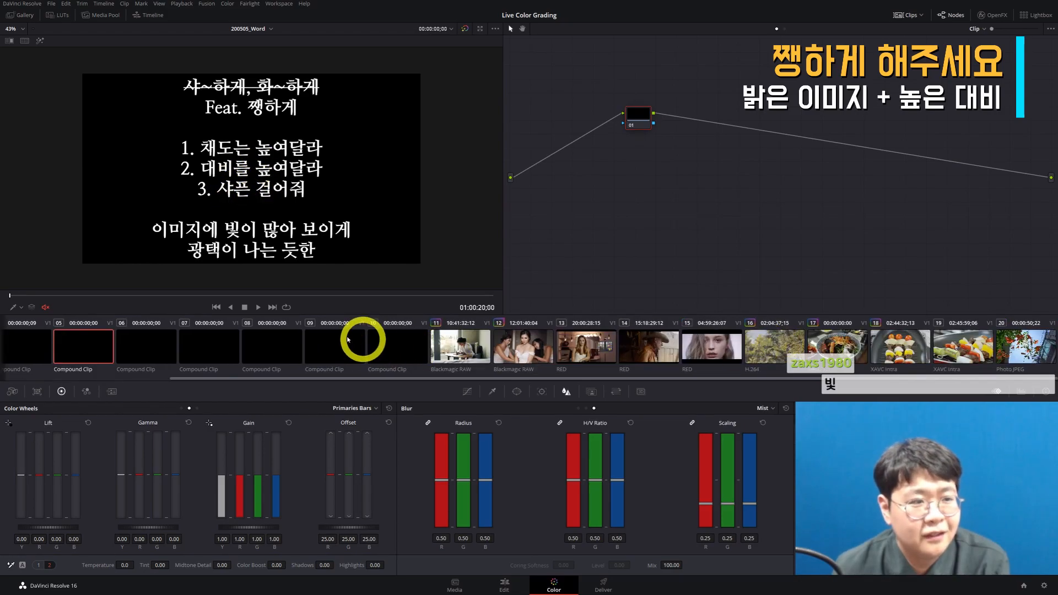
scroll(210, 353, "up", 3)
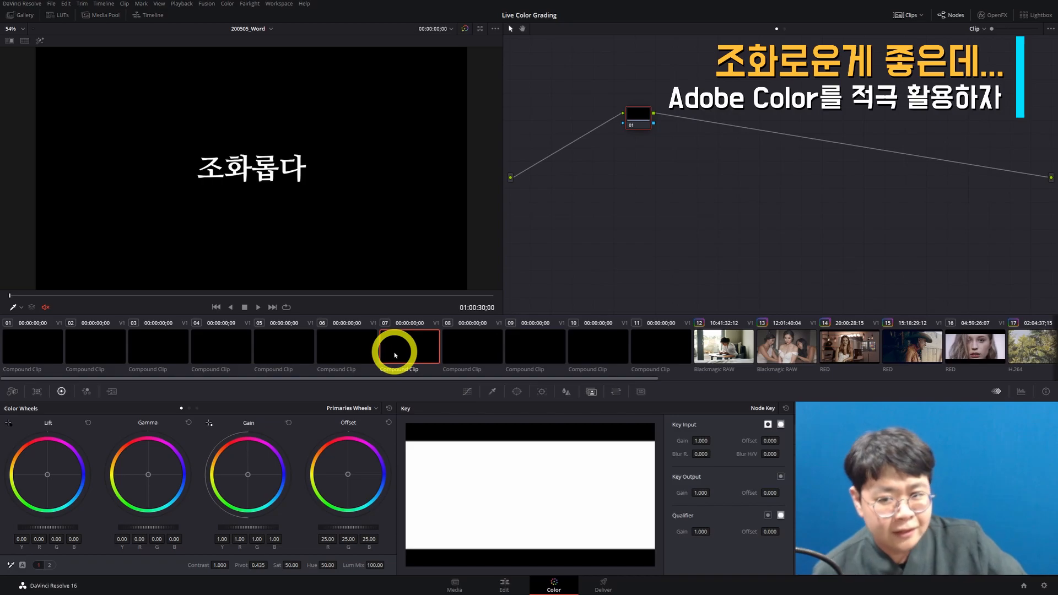
Step: Open clip 14 of the woman beside the color chart and compare its grade versions by switching back and forth
left_click(835, 346)
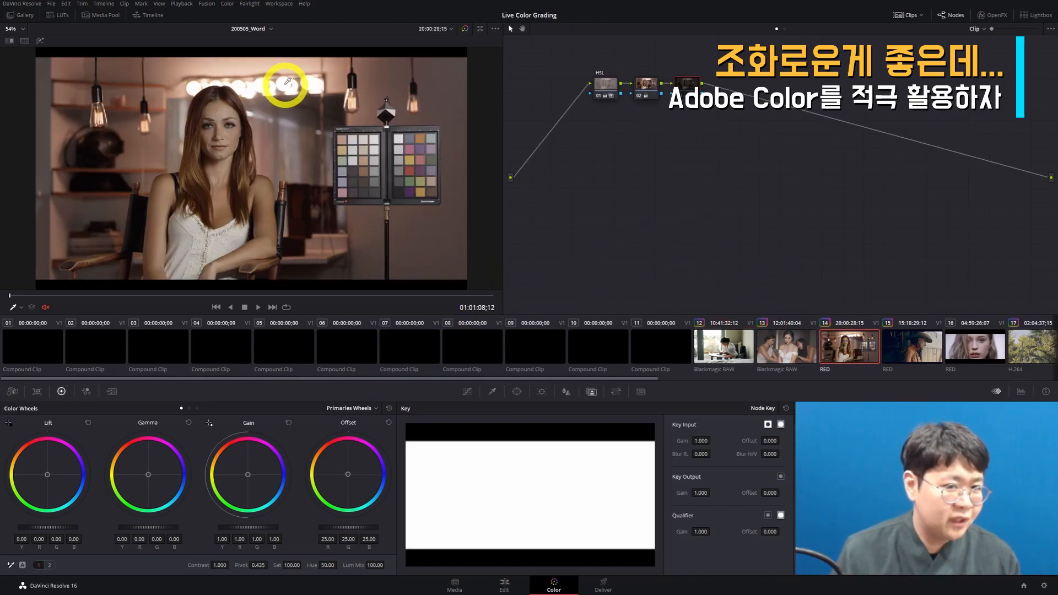
key("ctrl+n")
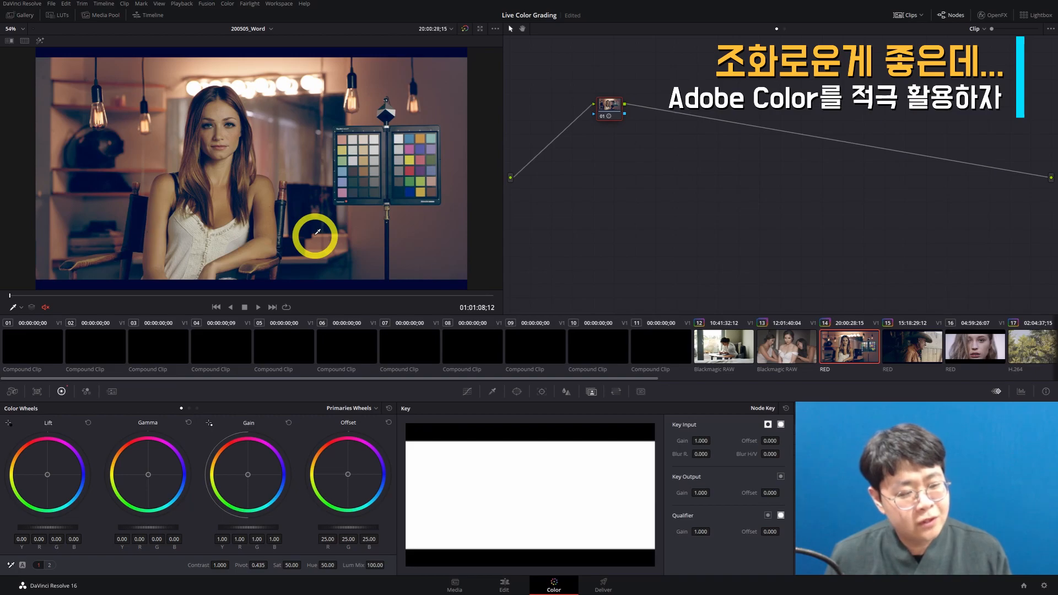
key("ctrl+b")
key("ctrl+n")
key("ctrl+b")
key("ctrl+n")
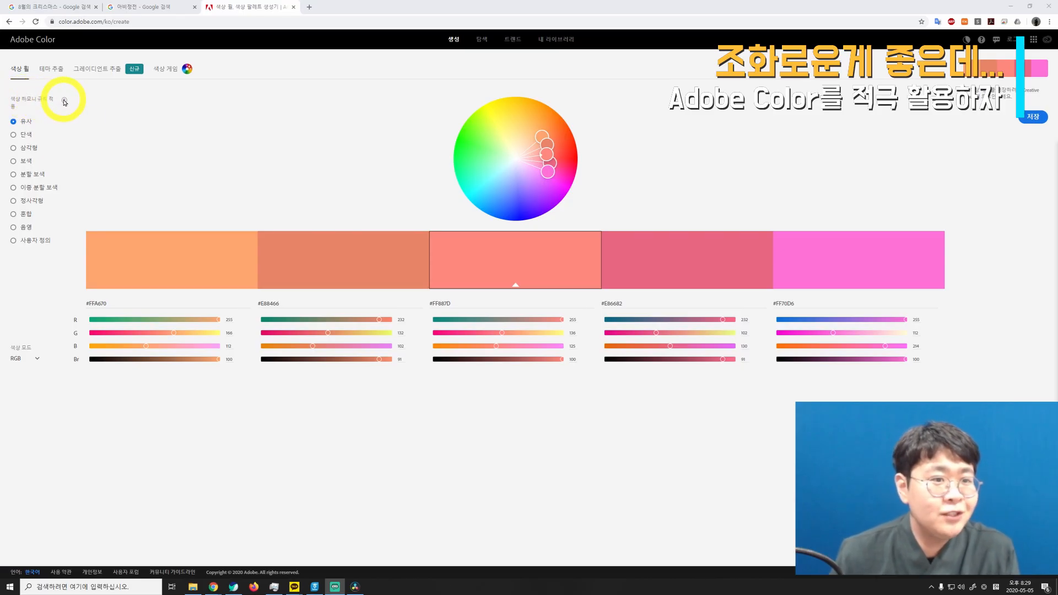
Step: Preview the monochromatic (단색), triad (삼각형) and complementary (보색) harmony rules on the color wheel
mouse_move(64, 100)
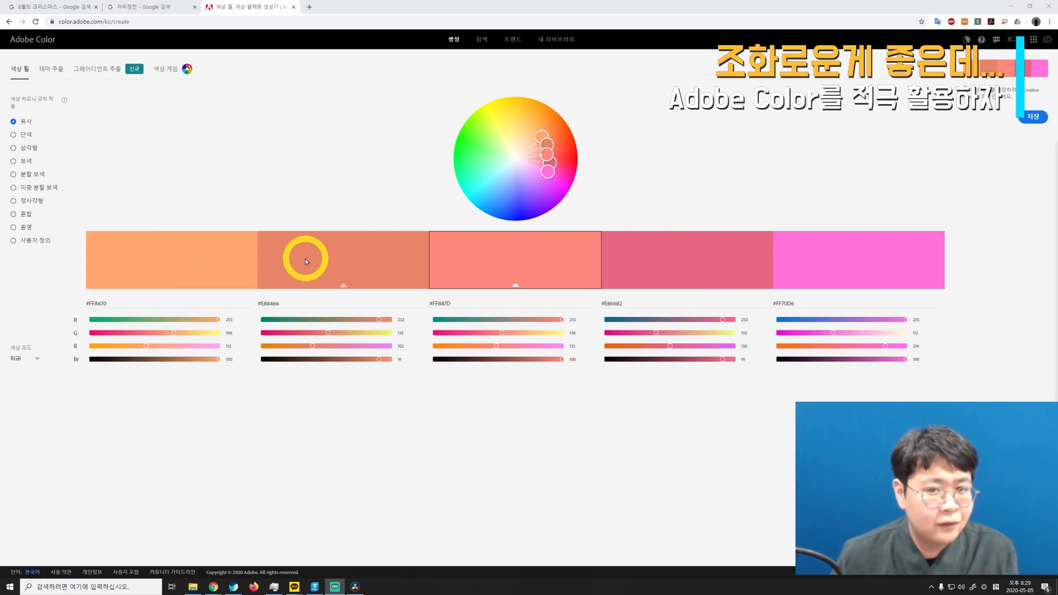
left_click(15, 135)
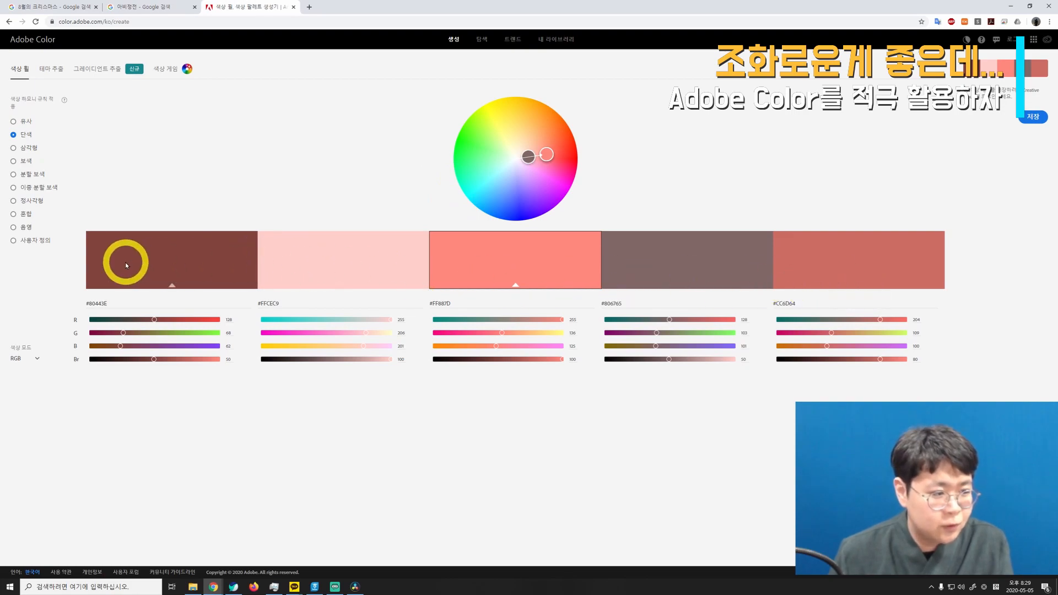
left_click(12, 150)
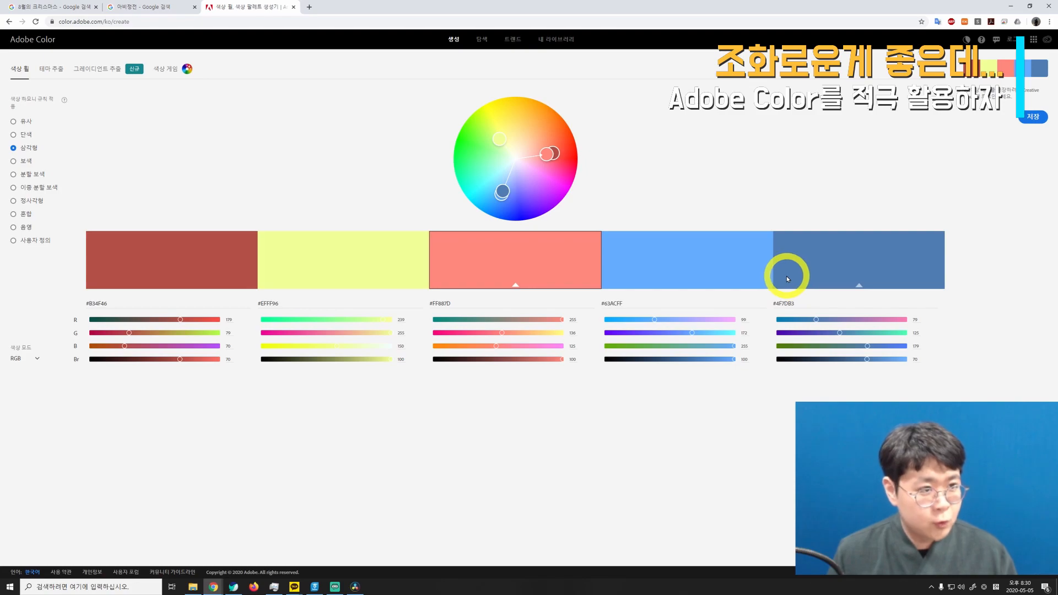
left_click(14, 161)
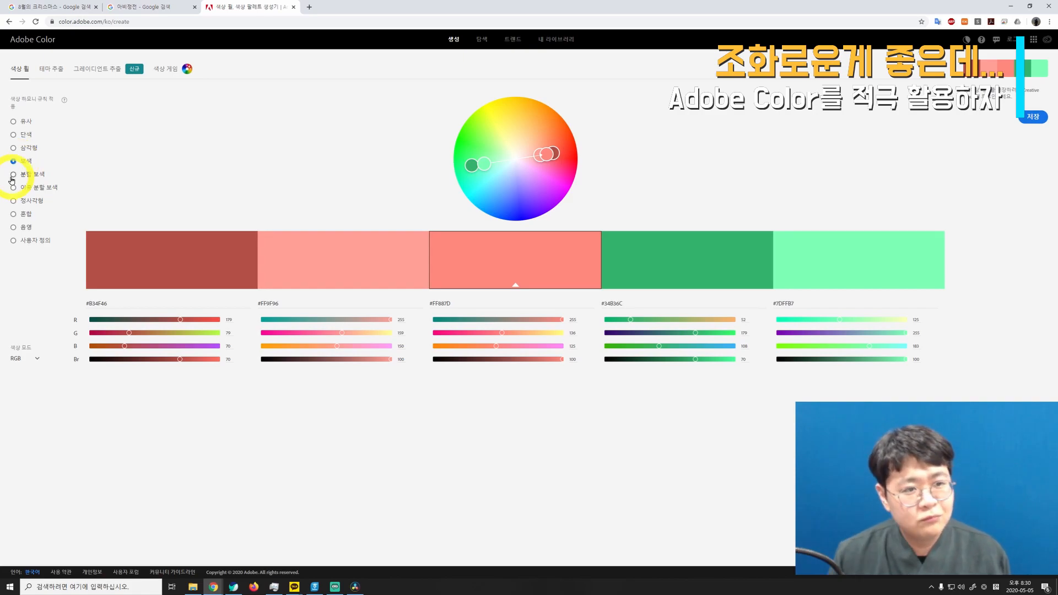
Step: Compare the split complementary (분할 보색) and double split complementary (이중 분할 보색) rules, restore analogous (유사) and minimize the browser
left_click(25, 176)
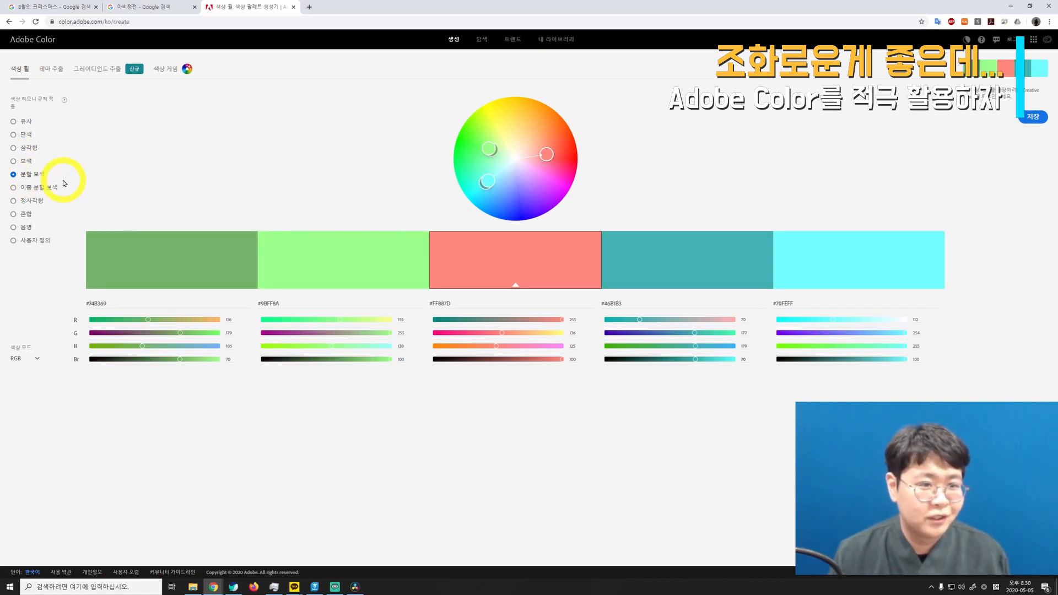
left_click(38, 187)
left_click(29, 175)
left_click(30, 187)
left_click(28, 174)
left_click(30, 190)
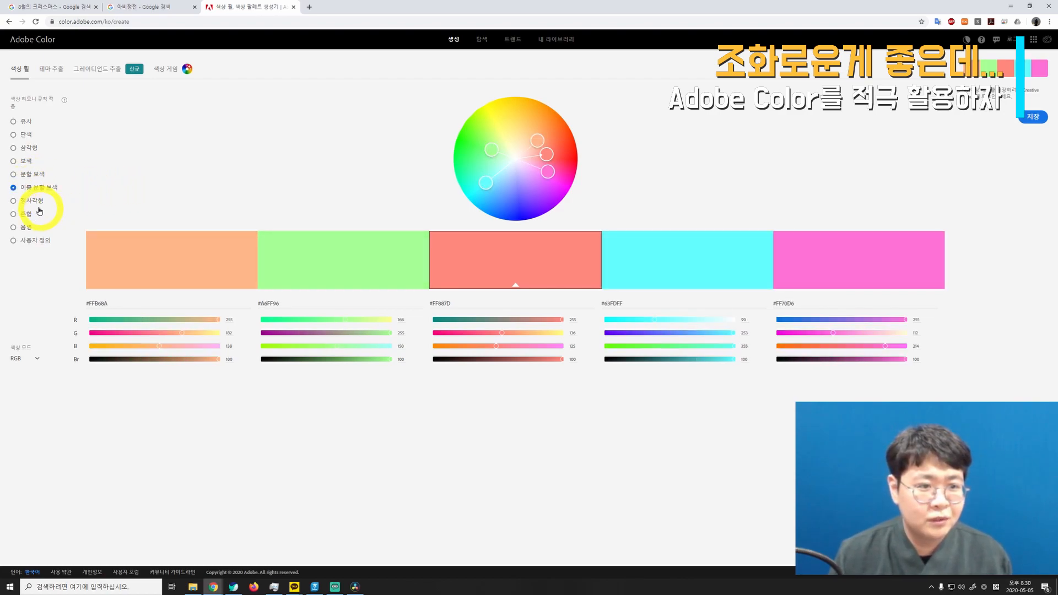
left_click(22, 121)
left_click(1014, 5)
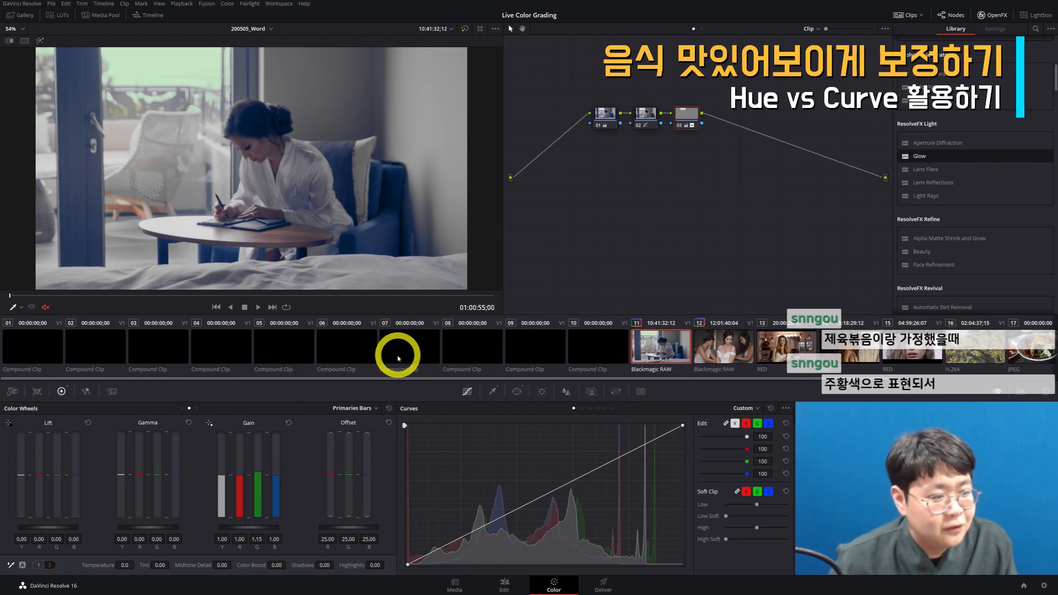
Step: Open clip 17 with the seafood noodle bowl, display the video scopes and add serial node 02 after node 01
scroll(399, 358, "down", 3)
scroll(398, 358, "down", 1)
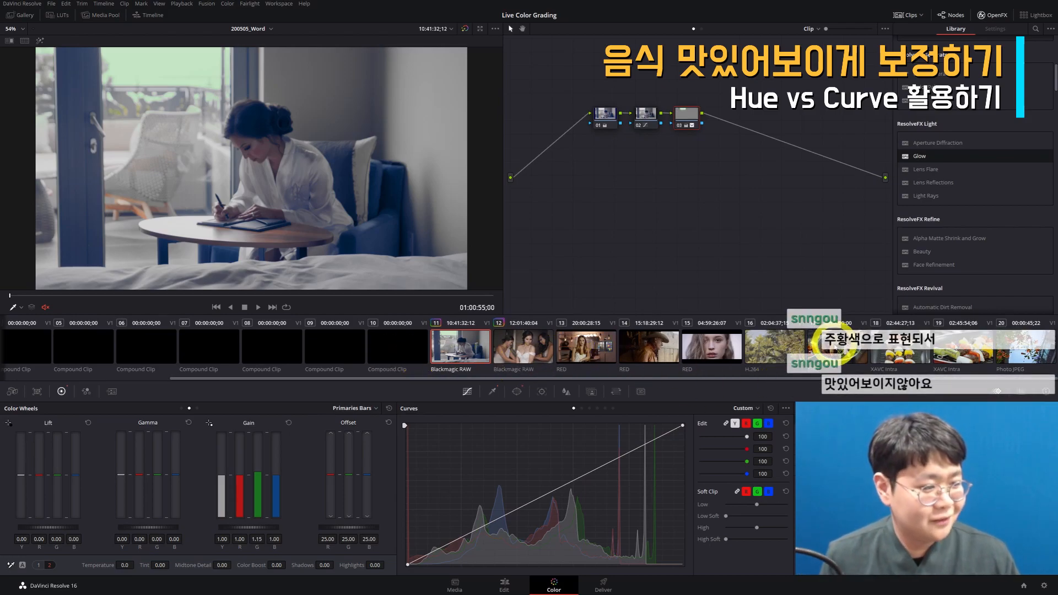
left_click(835, 346)
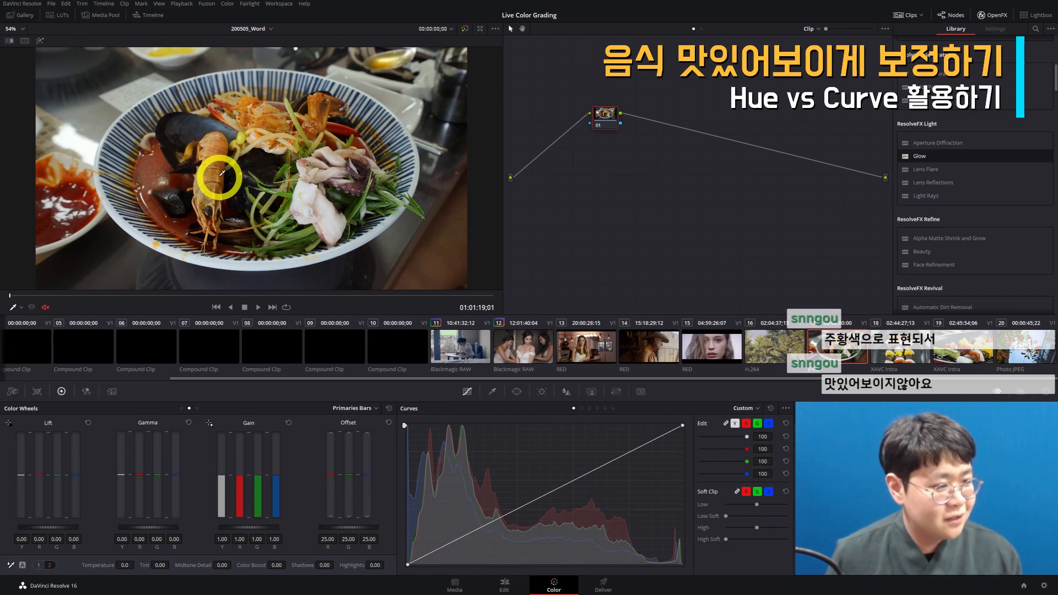
key("ctrl+shift+w")
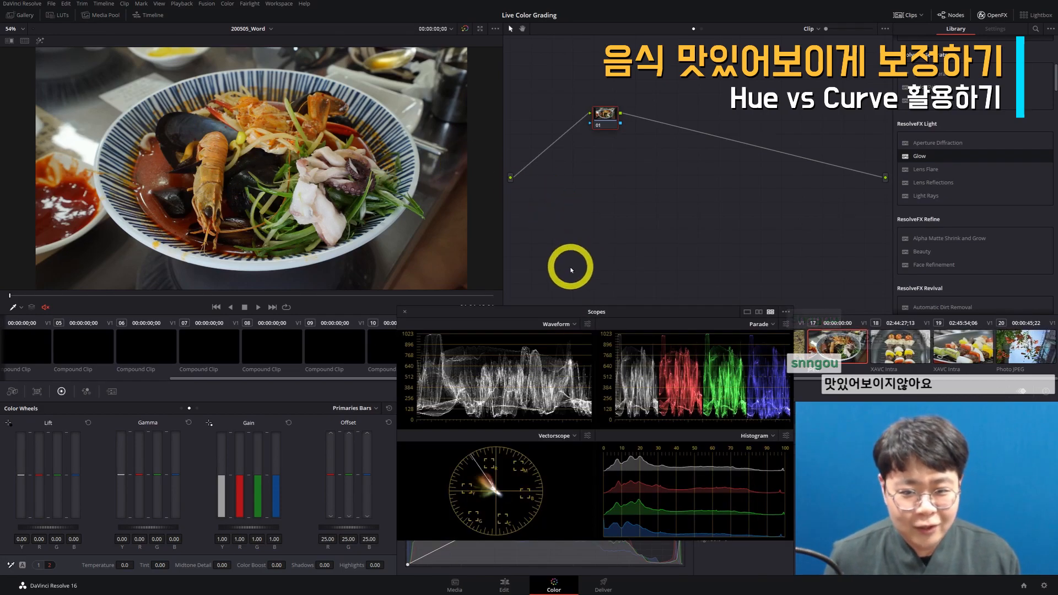
key("alt+s")
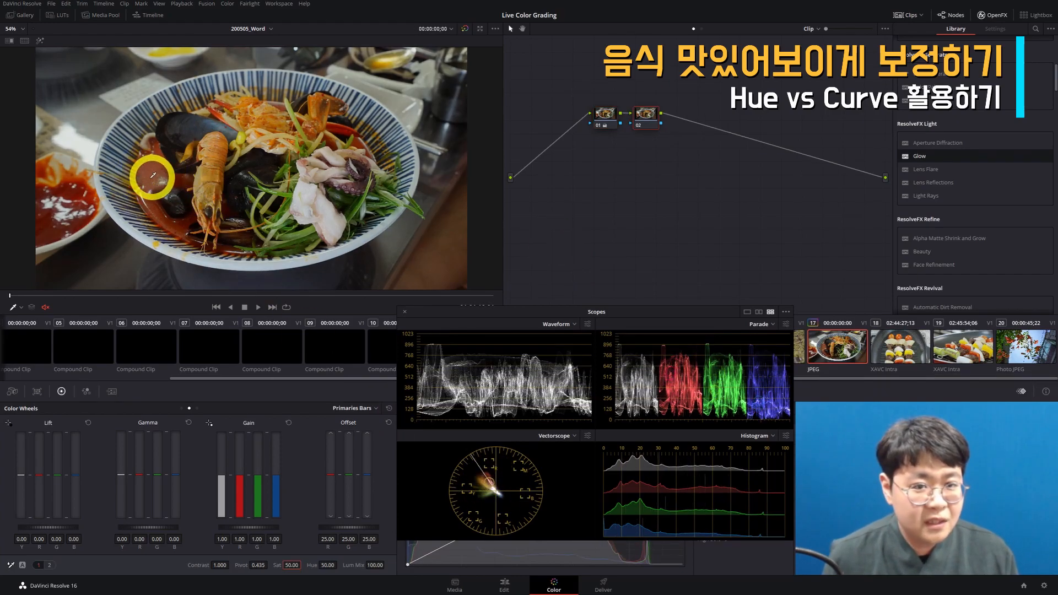
Step: Try a gain of 1.28 on node 02 and reset the gain
left_click_drag(243, 525, 345, 545)
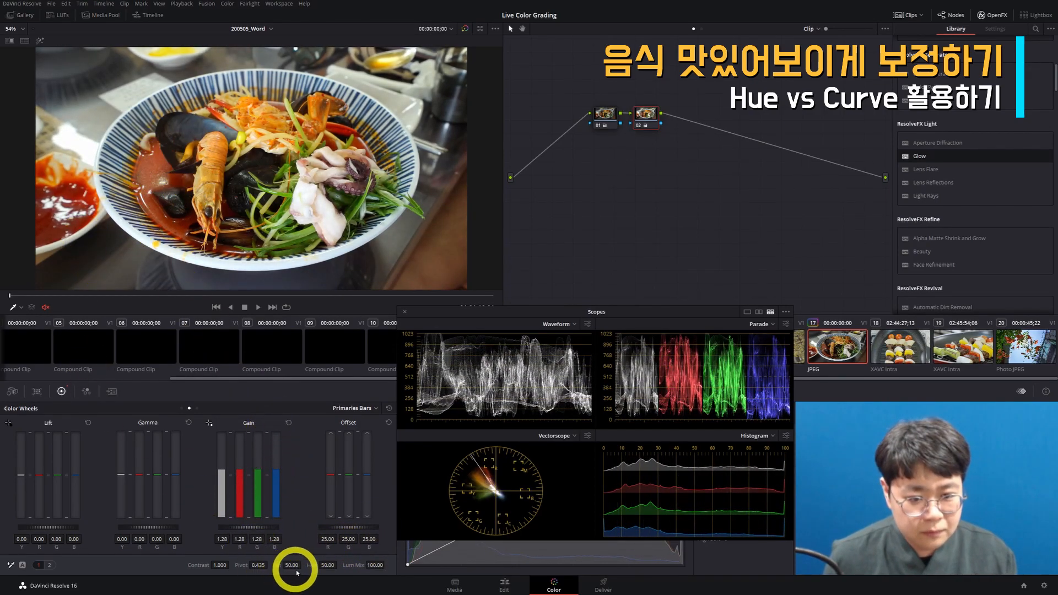
left_click(288, 422)
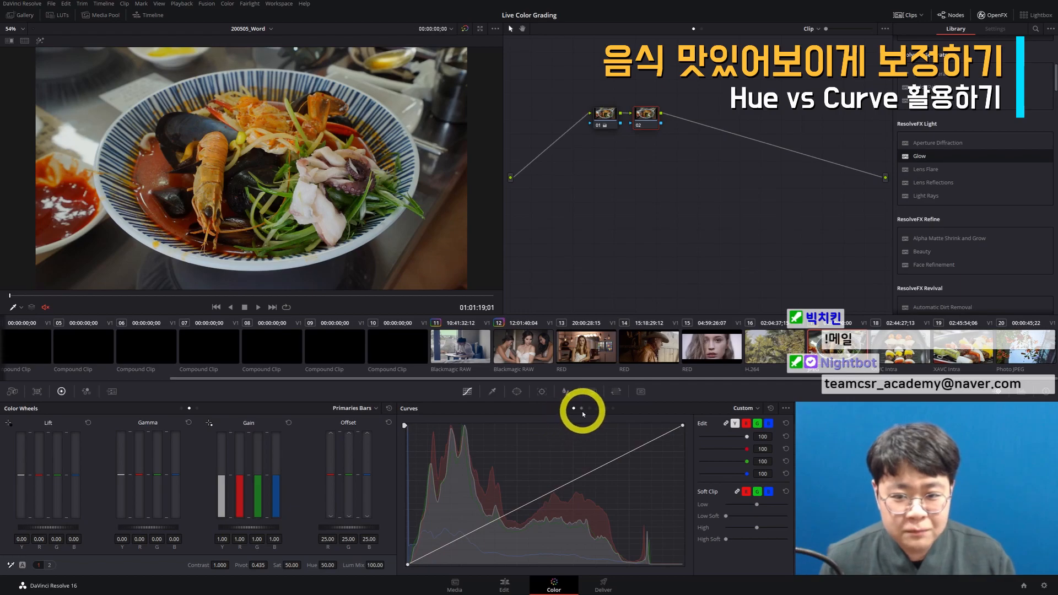
Step: Sample the prawn on node 02's Hue Vs Hue curve and rotate its hue by about 13.60, keeping the scopes clear of the curve
left_click(581, 410)
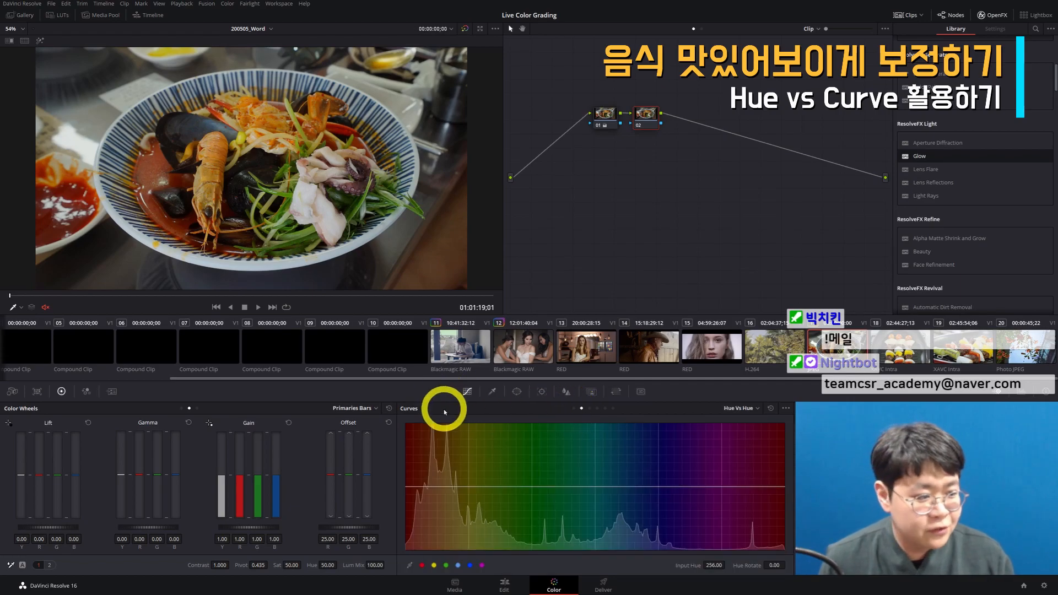
key("ctrl+shift+w")
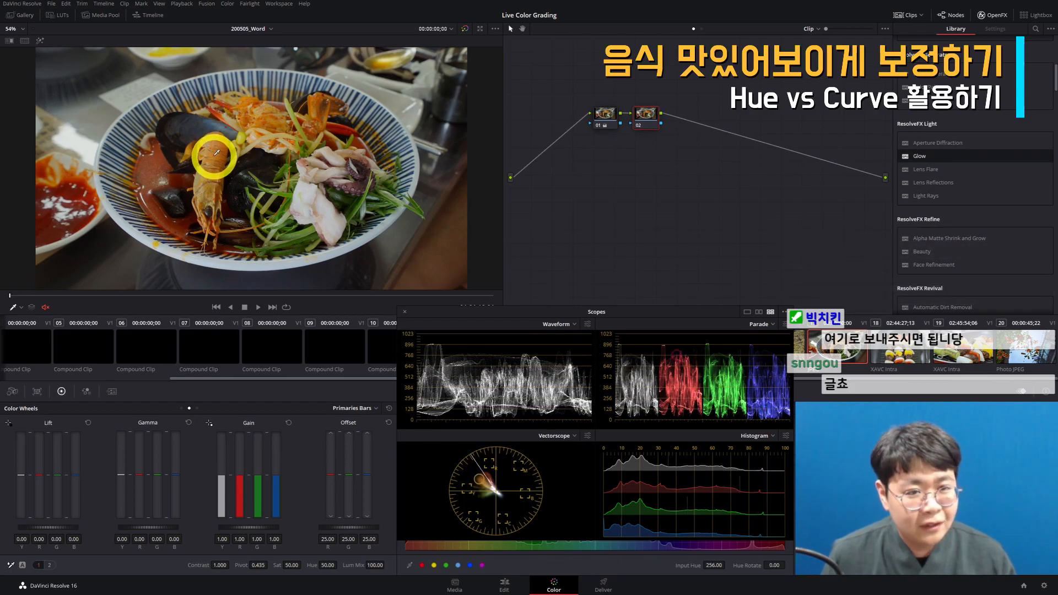
left_click_drag(628, 311, 232, 303)
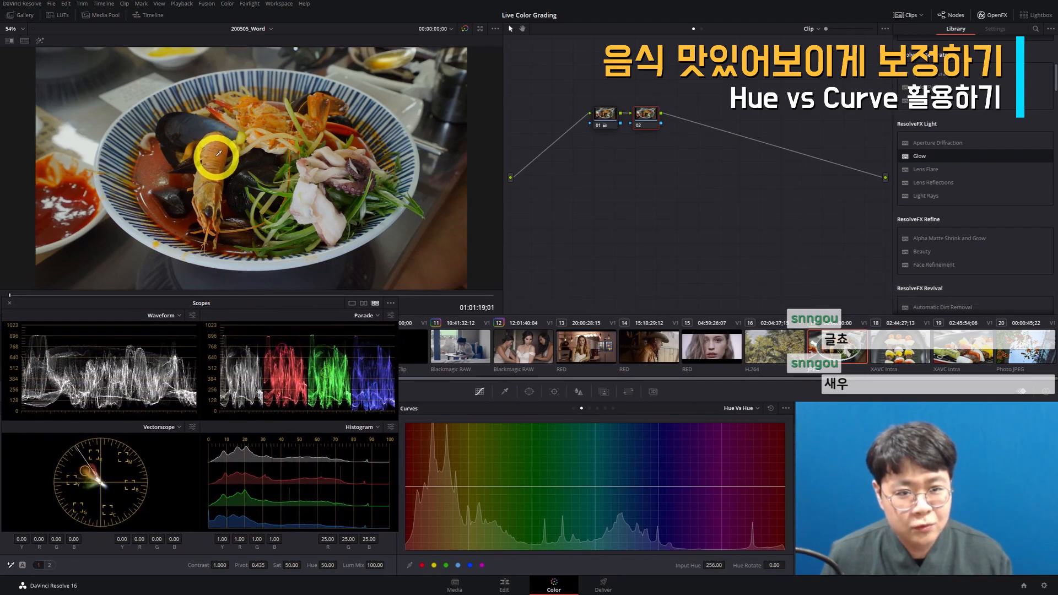
left_click(218, 153)
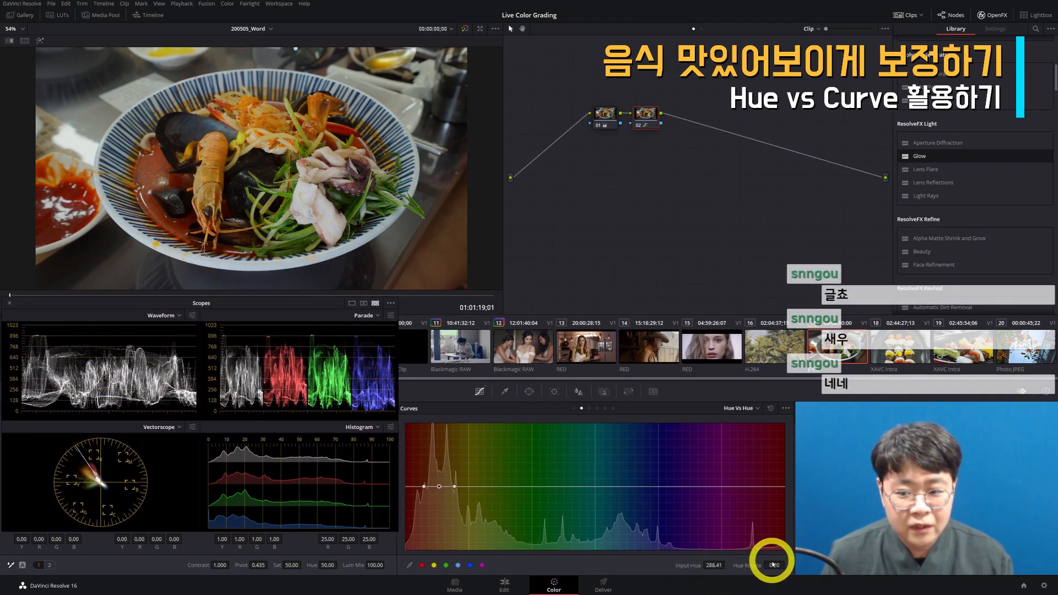
left_click_drag(777, 565, 878, 592)
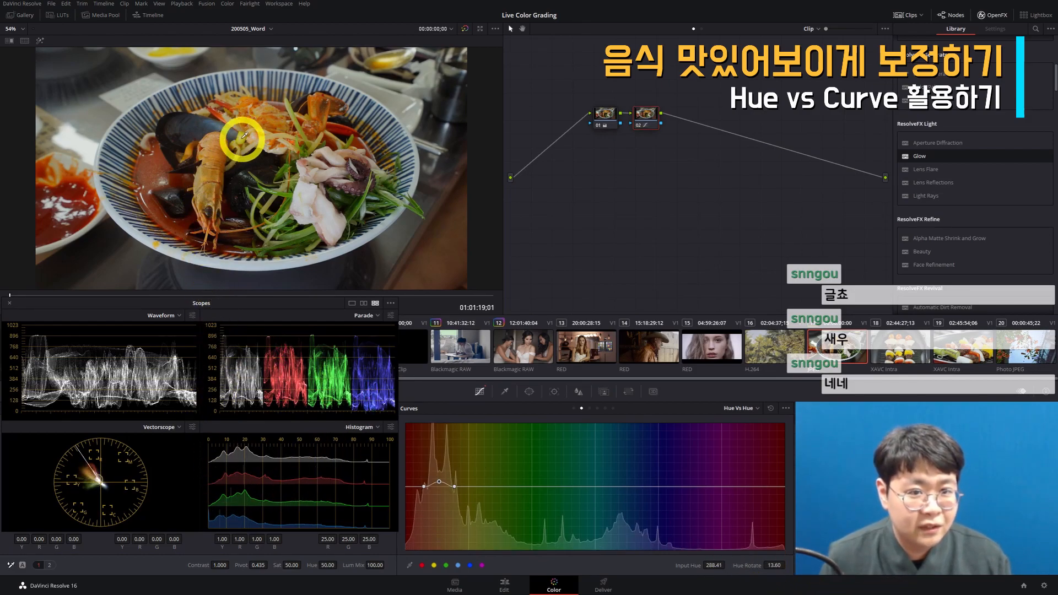
left_click_drag(774, 565, 816, 590)
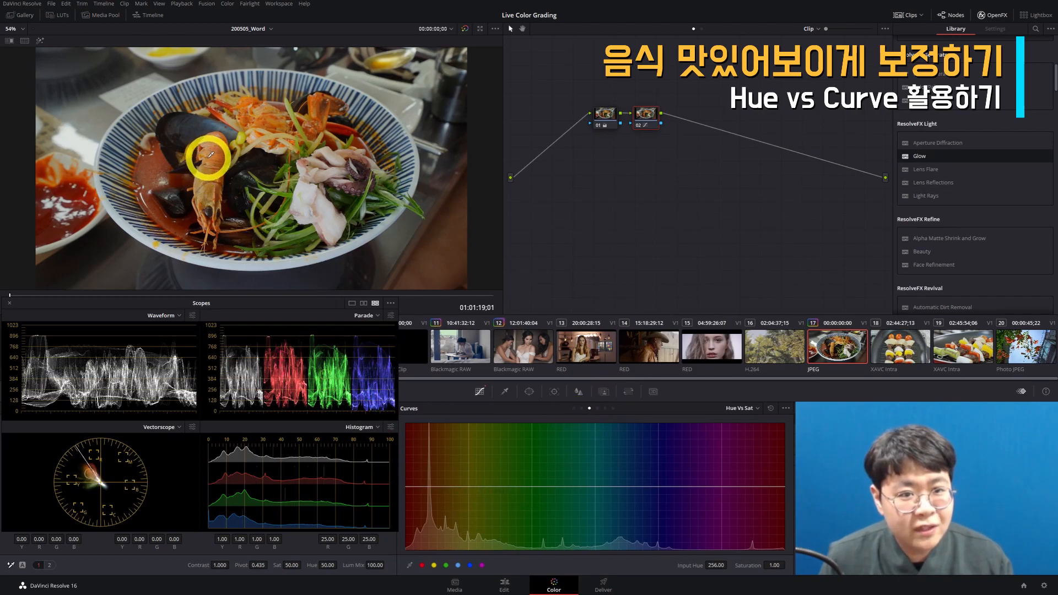
Step: Raise the prawn's saturation to 1.41 with the Hue Vs Sat curve and limit node 02 to a circular window around the prawn
left_click(214, 170)
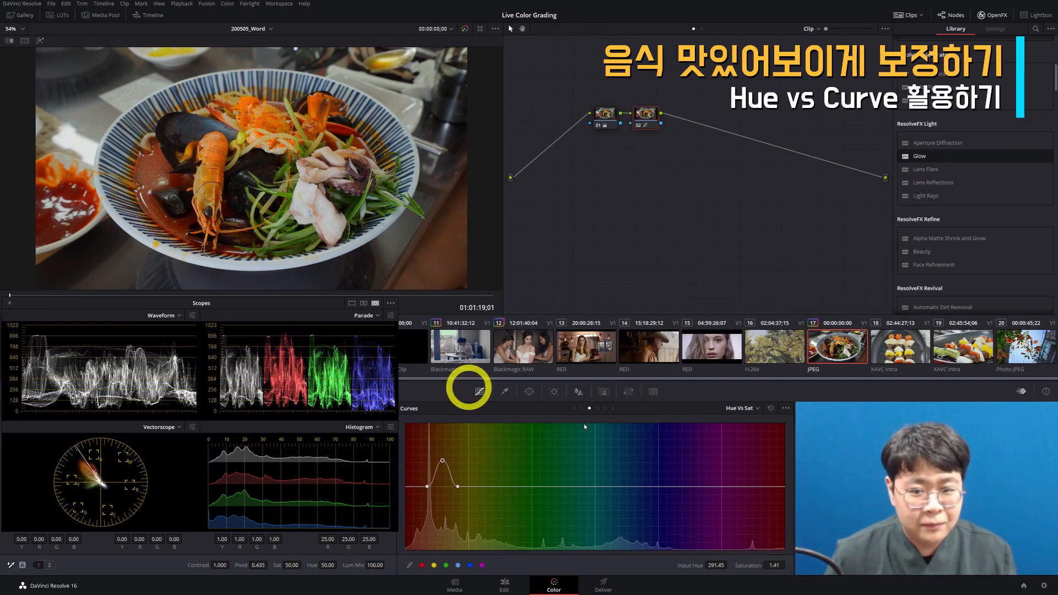
left_click(529, 391)
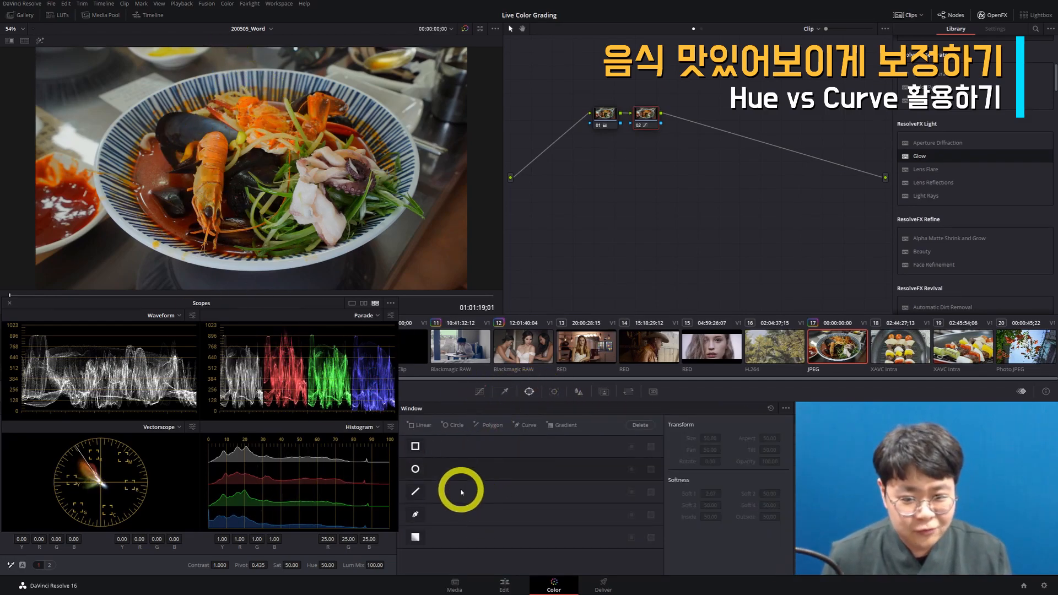
left_click(416, 469)
left_click_drag(260, 165, 228, 179)
left_click_drag(292, 184, 254, 189)
left_click(479, 391)
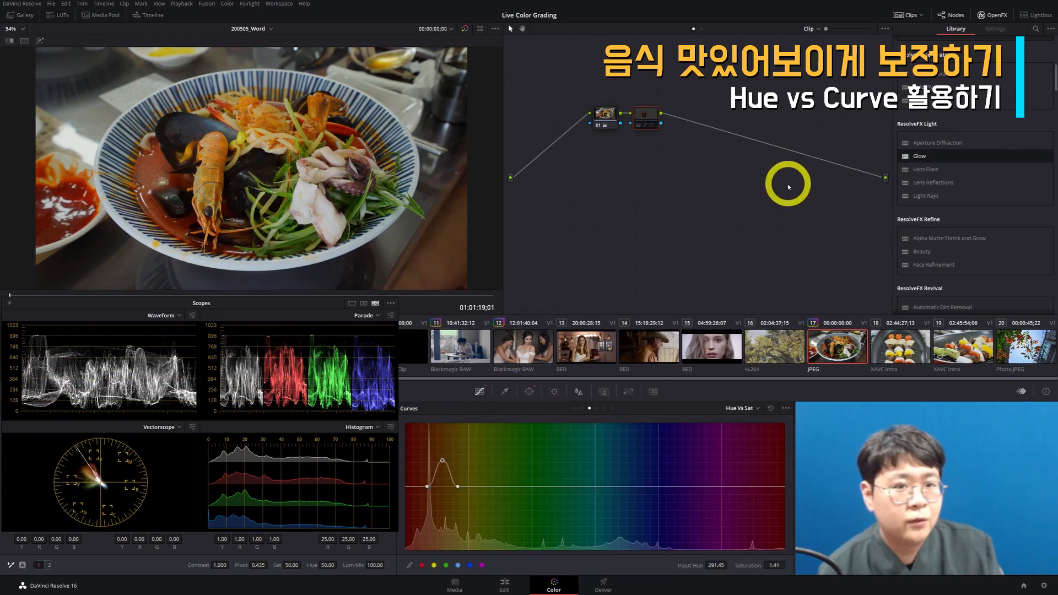